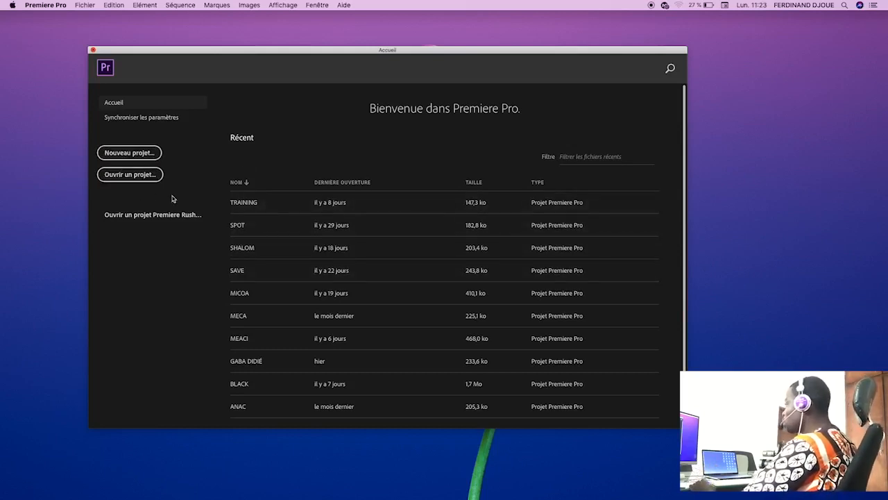
Create a new project named "FORMATION Pr" in the default location with the default general settings
left_click(125, 154)
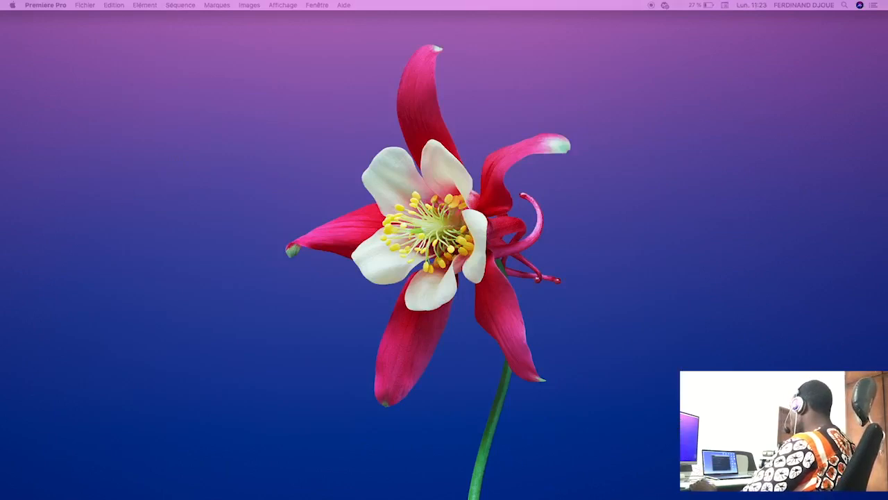
left_click_drag(0, 78, 159, 109)
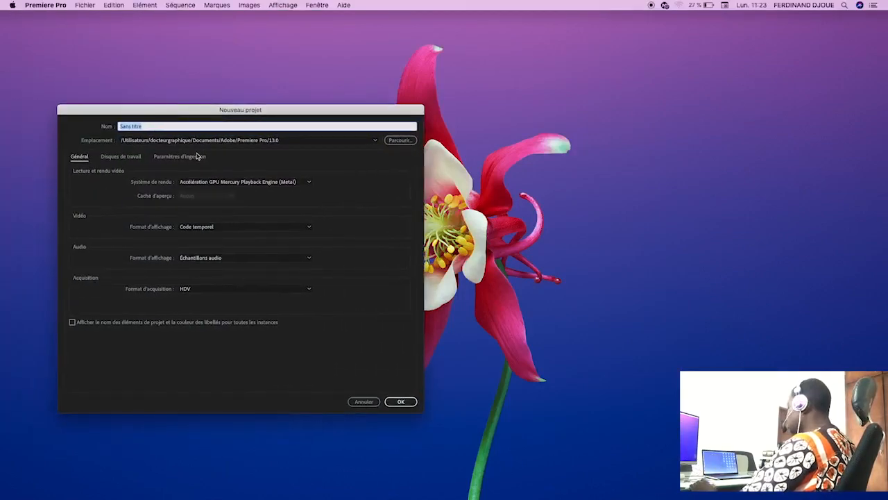
type("F")
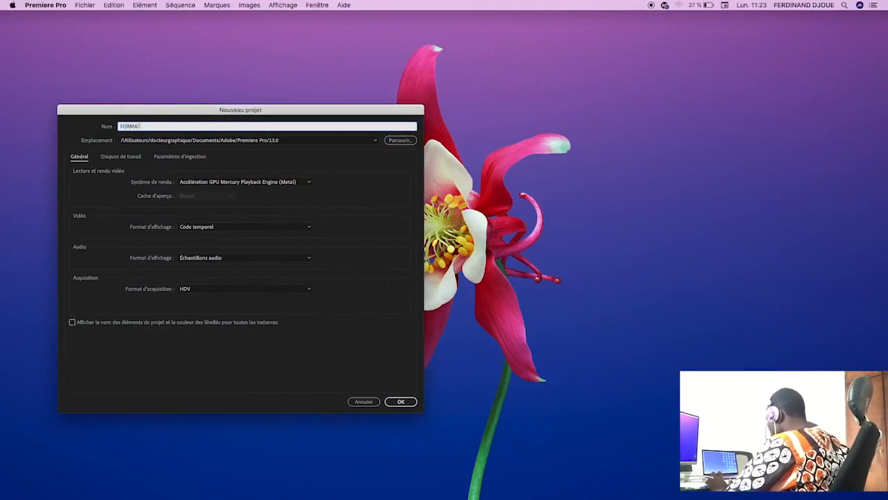
type("ORMATION Pr")
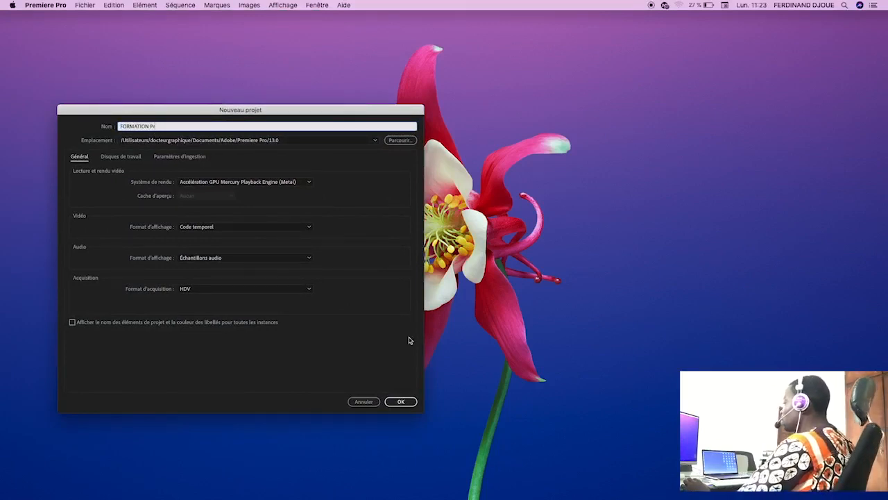
left_click(402, 402)
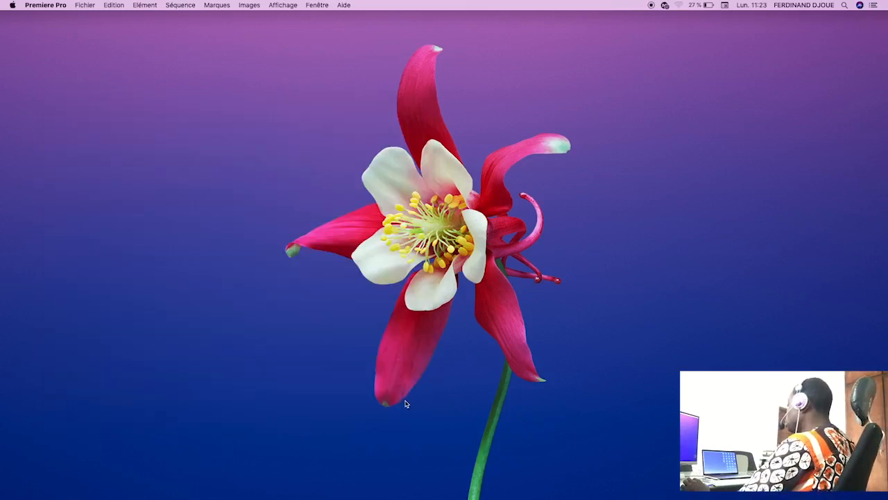
Bring the project window fully into view and enlarge it to fill the whole screen
left_click(419, 377)
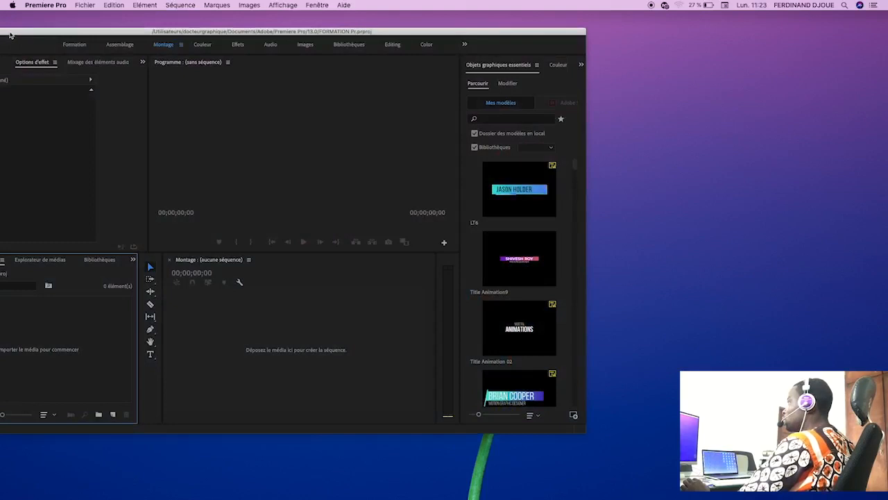
left_click_drag(10, 35, 155, 42)
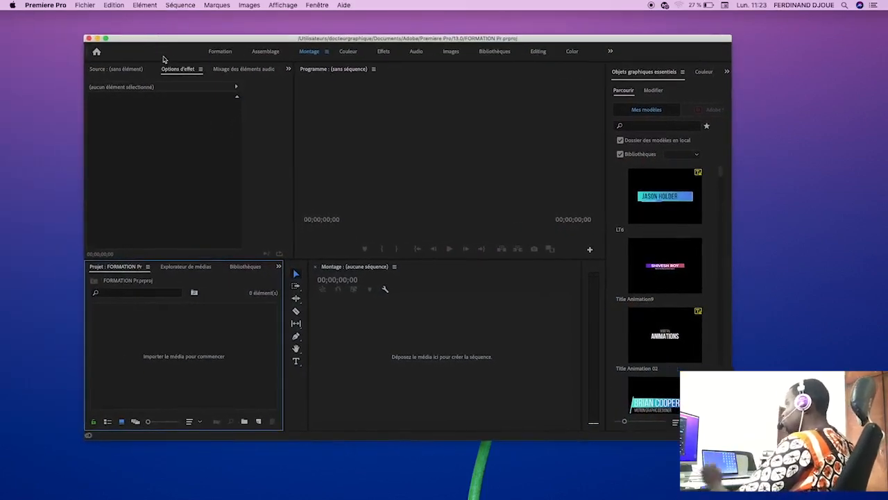
left_click(105, 38)
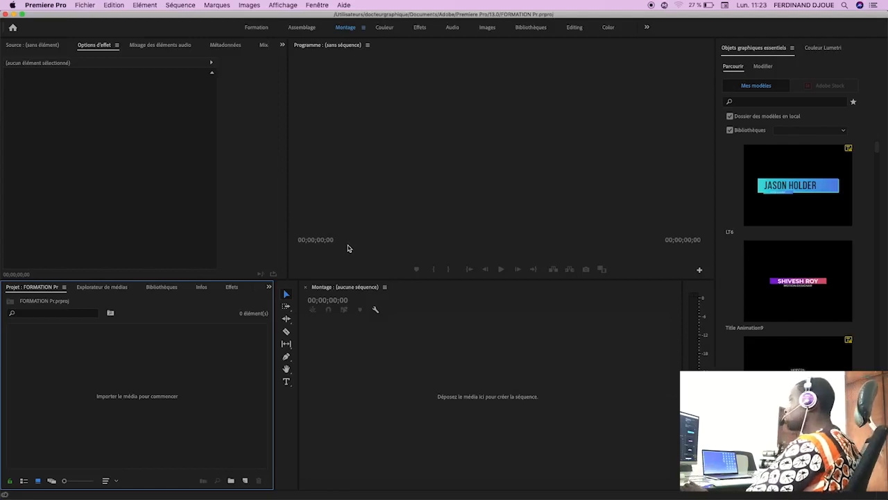
Examine the four main areas of the Montage workspace: Program monitor, effect options, timeline and Project panel
left_click(476, 154)
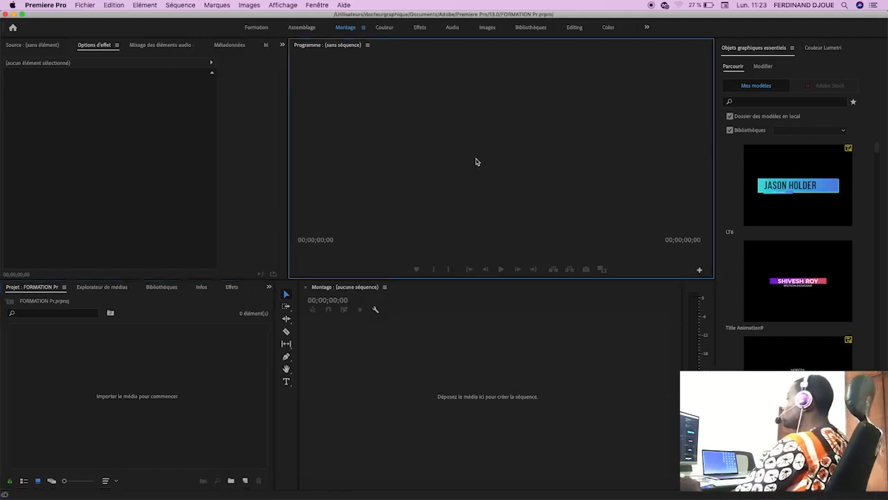
left_click(154, 163)
left_click(426, 378)
left_click(193, 412)
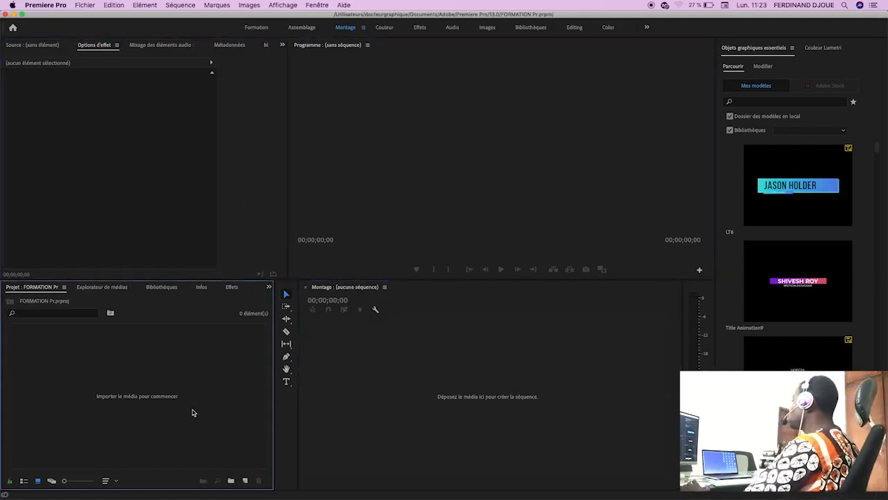
left_click(438, 190)
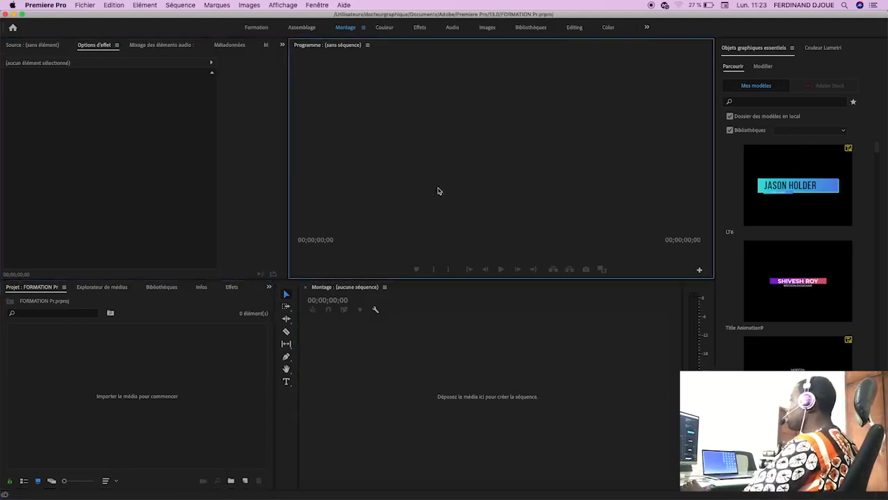
left_click(173, 190)
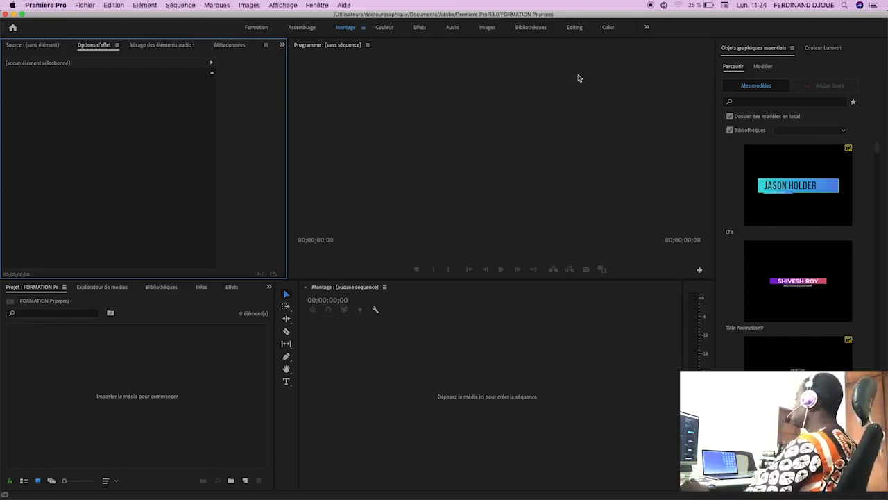
left_click(564, 172)
left_click(583, 361)
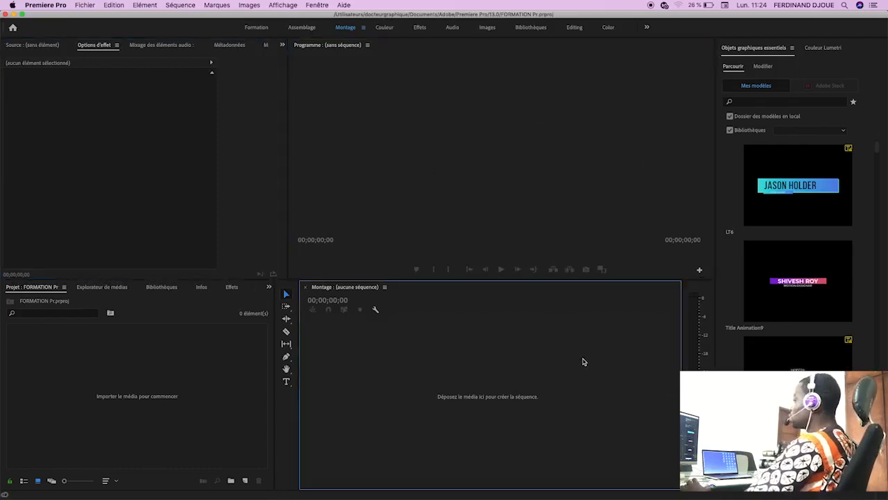
left_click(187, 409)
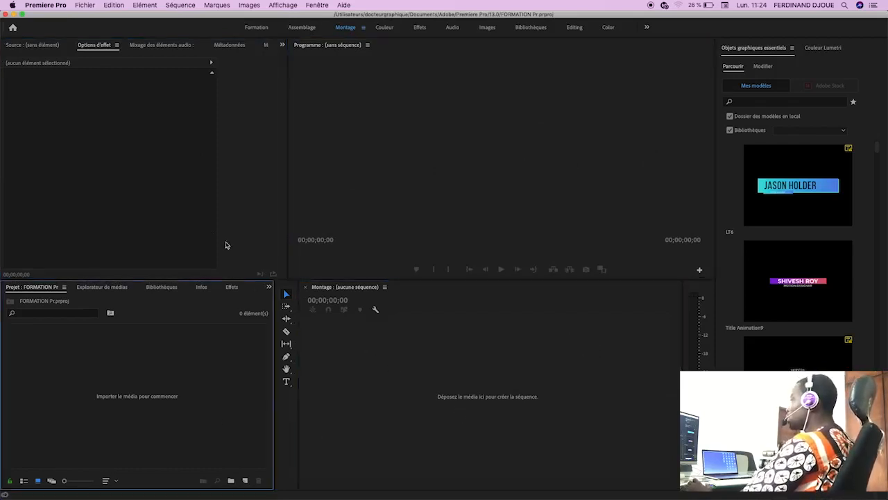
left_click(111, 178)
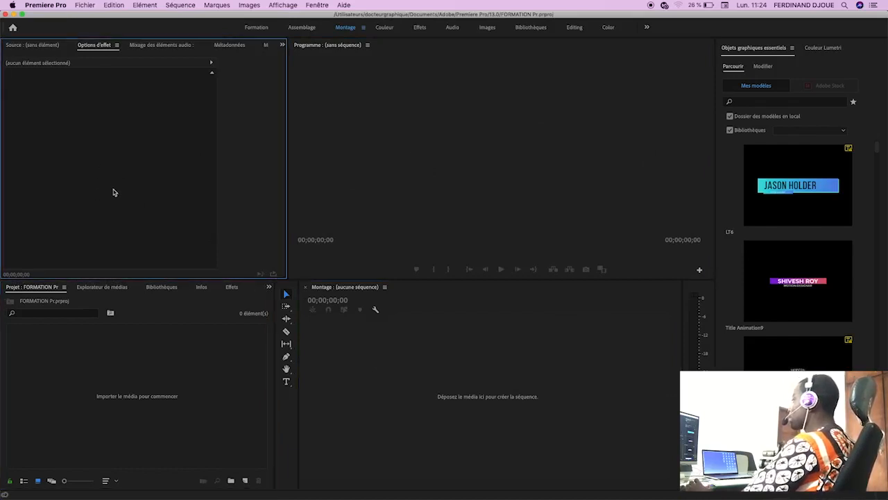
left_click(479, 172)
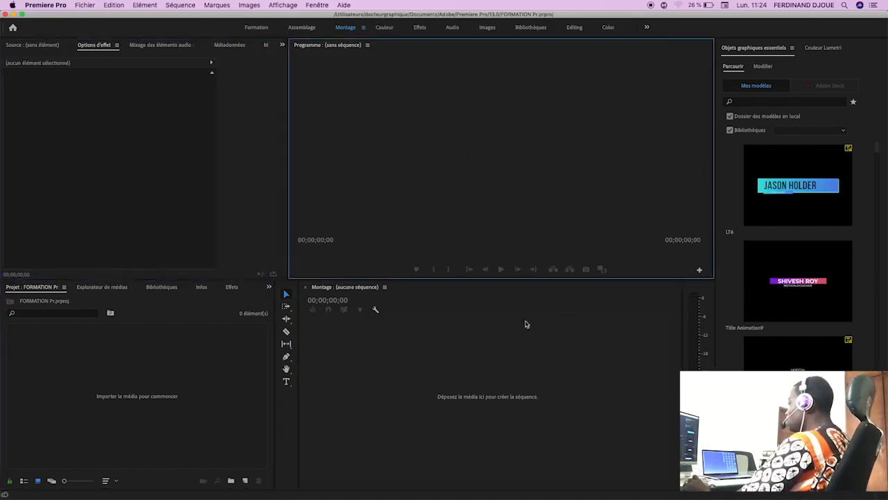
left_click(540, 374)
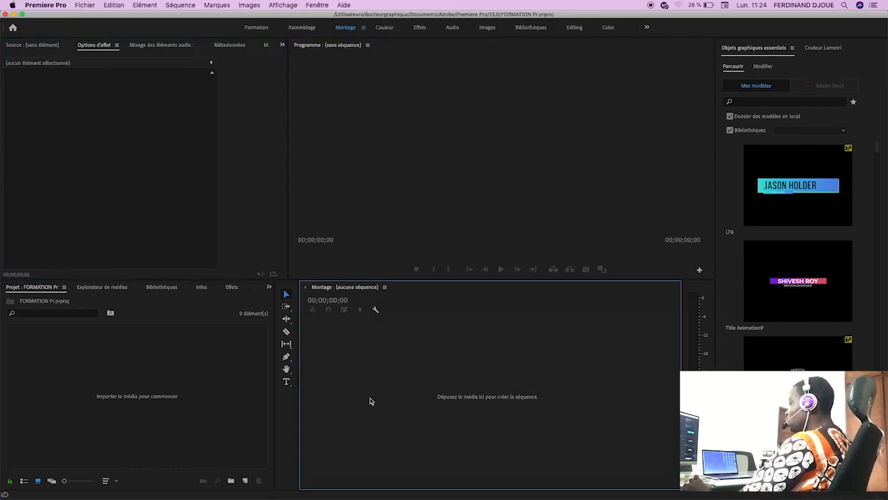
left_click(128, 417)
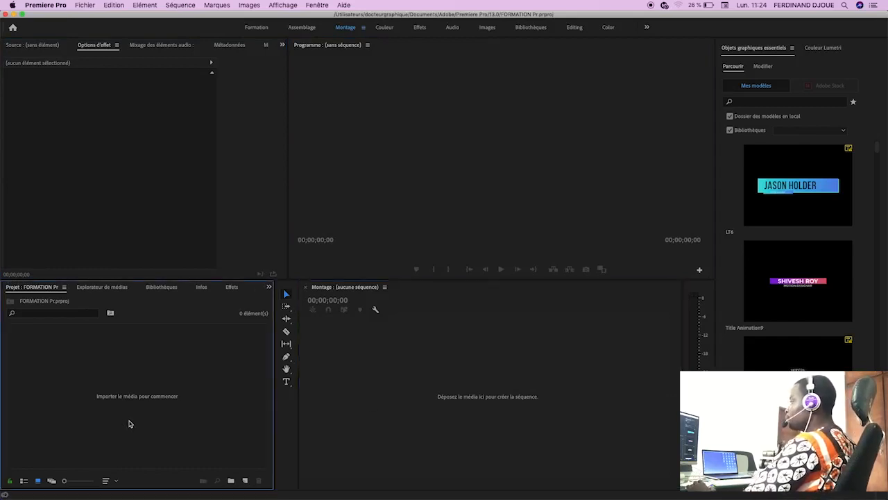
left_click(125, 189)
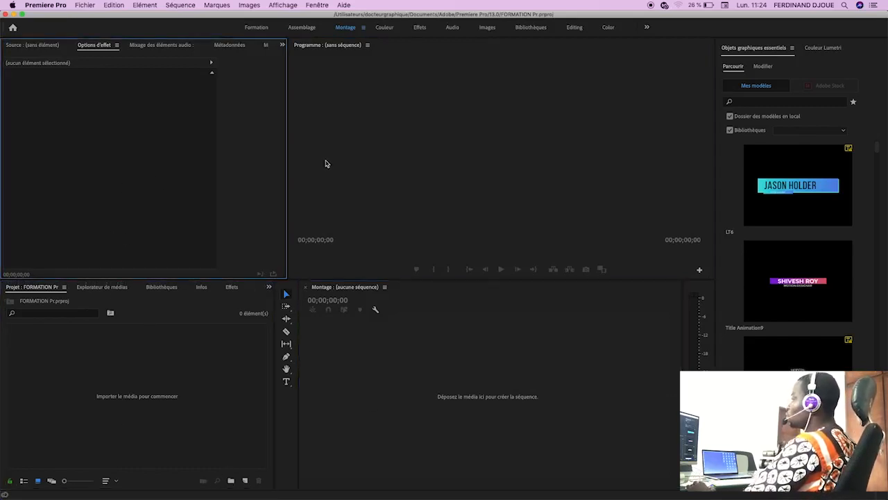
left_click(388, 158)
left_click(388, 361)
left_click(219, 378)
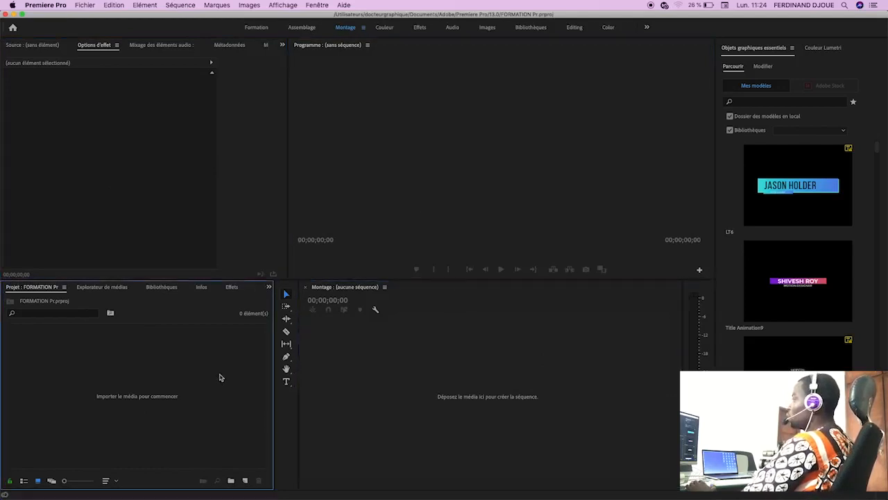
Show the Source monitor in place of the effect options
left_click(151, 47)
left_click(32, 45)
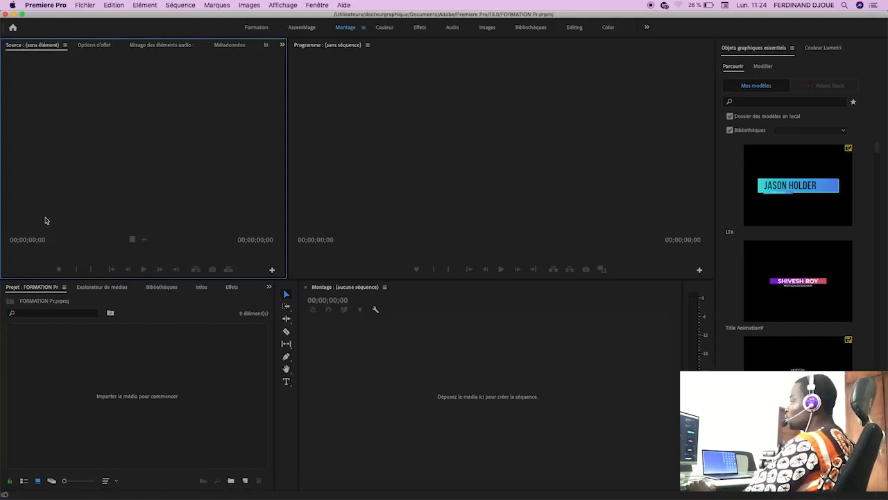
Look through the media explorer, libraries, info and effects views grouped with the Project panel, and return to the project view
left_click(159, 372)
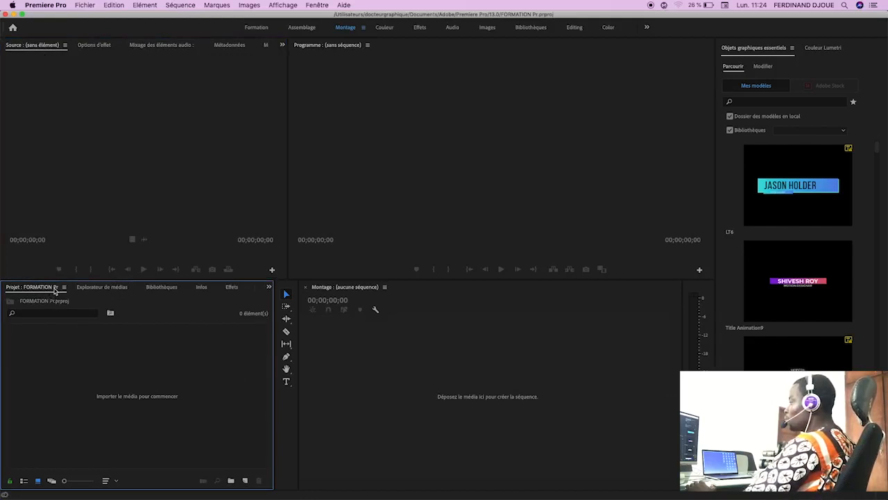
left_click(103, 287)
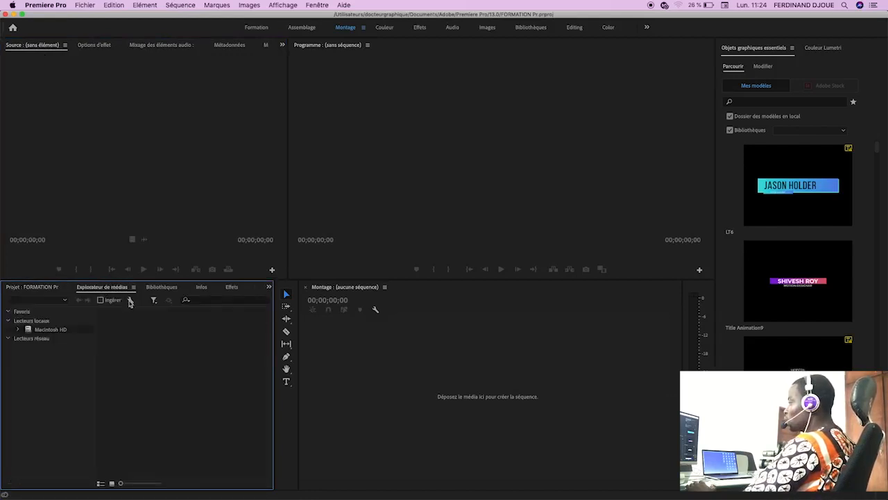
left_click(160, 289)
left_click(202, 289)
left_click(233, 290)
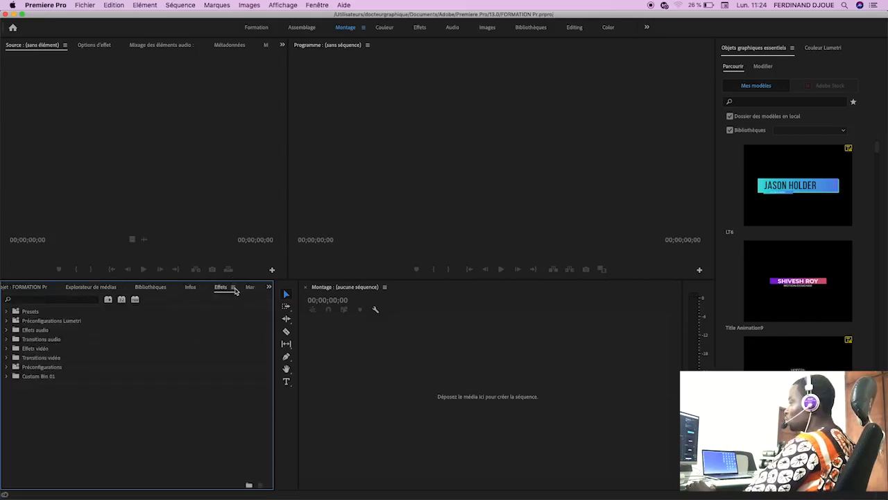
left_click(26, 287)
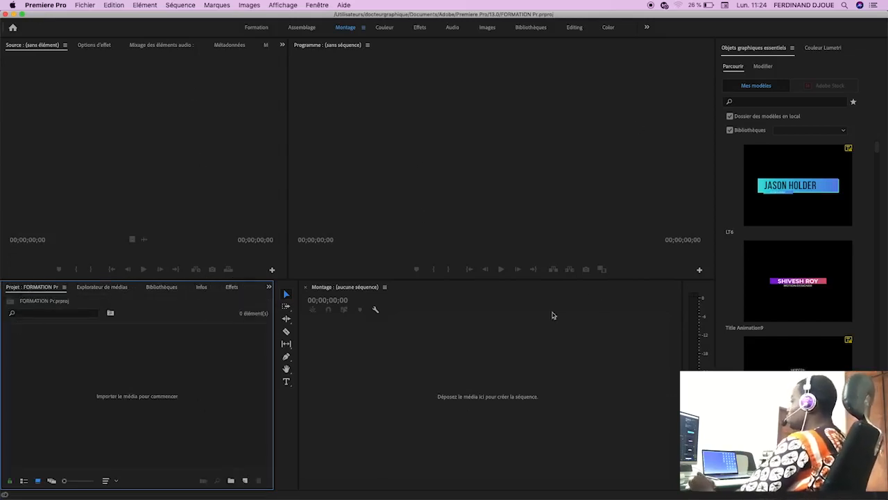
Review the workspace layout again, including the Source monitor and the essential graphics templates alongside the Program, Project and timeline areas
left_click(439, 174)
left_click(206, 192)
left_click(222, 414)
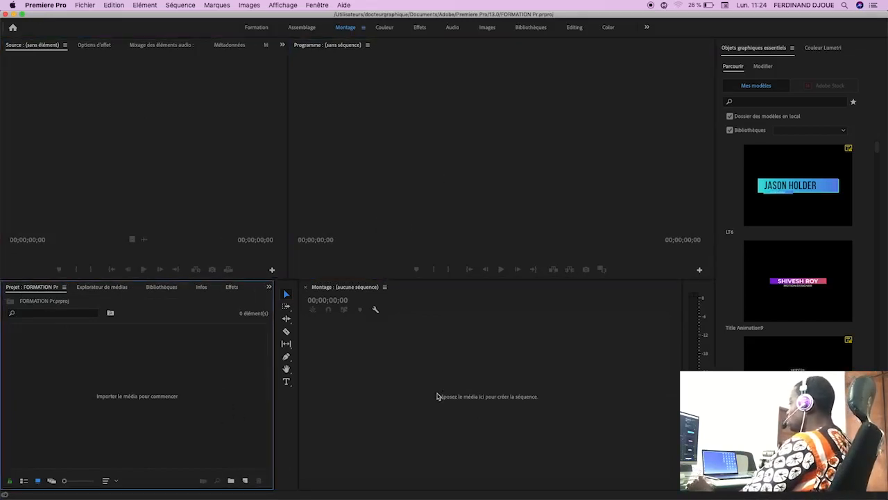
left_click(438, 396)
left_click(840, 86)
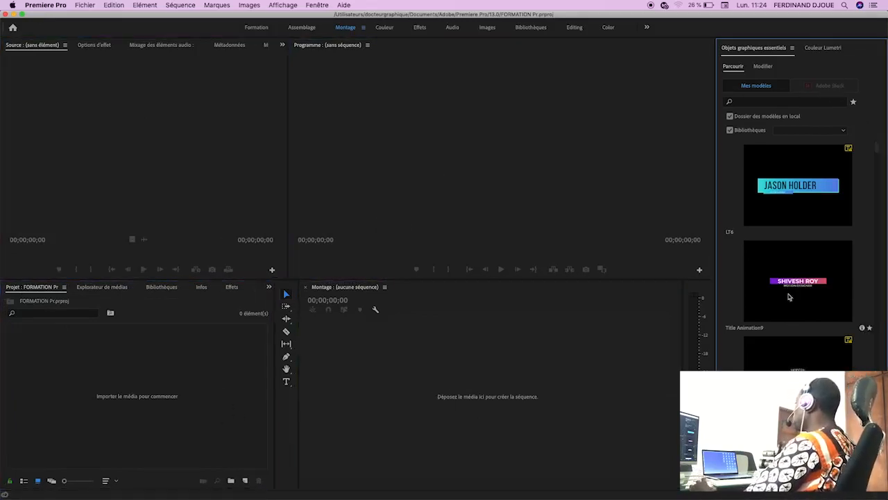
left_click(719, 183)
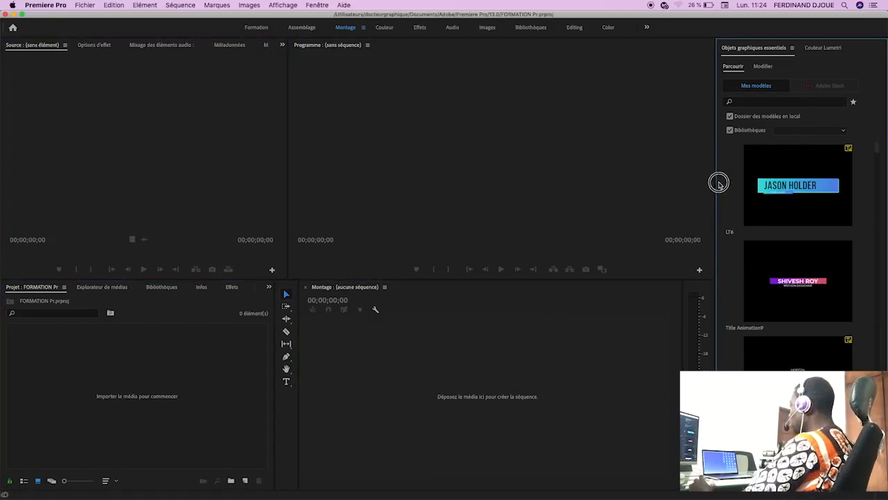
left_click(544, 155)
left_click(549, 423)
left_click(219, 436)
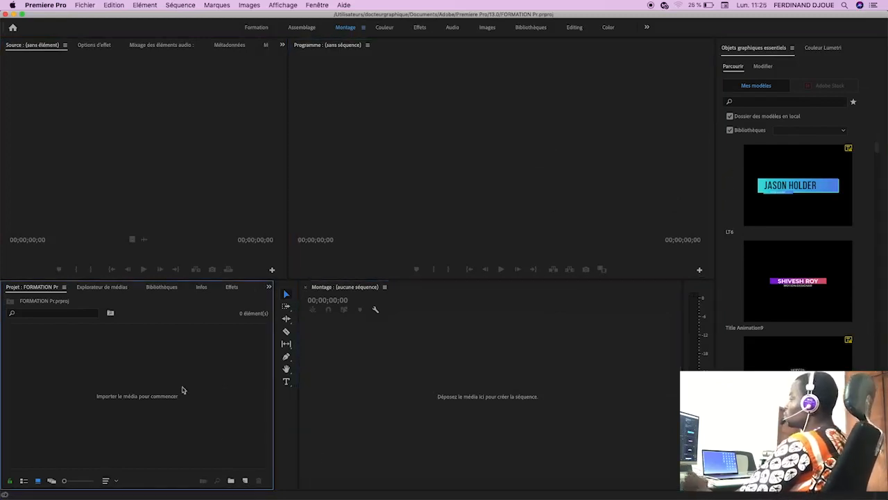
left_click(153, 177)
left_click(409, 221)
left_click(417, 372)
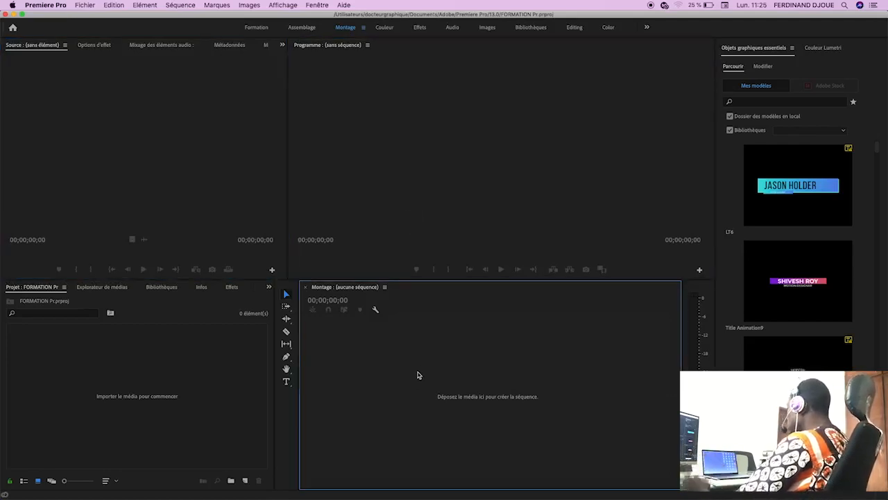
left_click(198, 373)
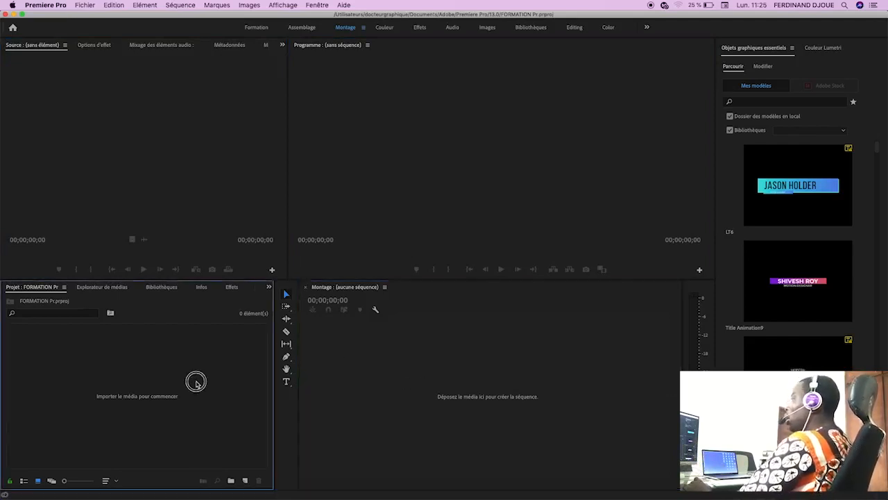
left_click(133, 244)
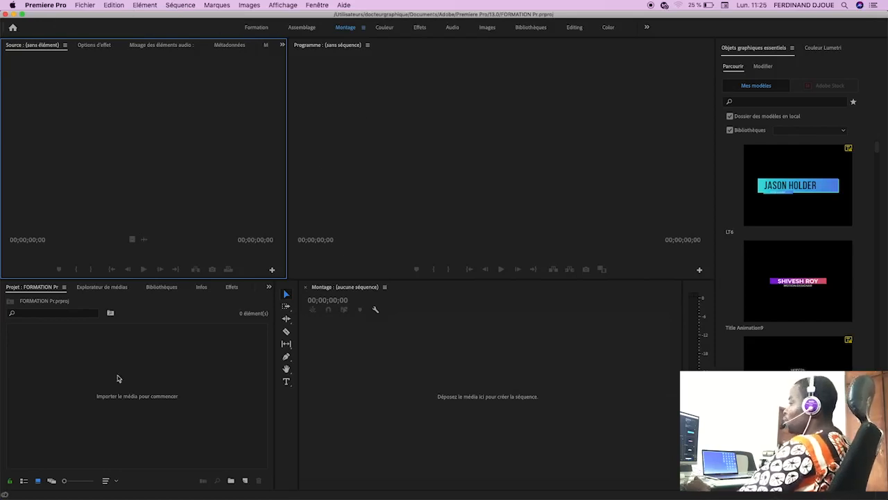
Import the video clip 00011.MTS from the Bureau folder into the project
left_click(90, 387)
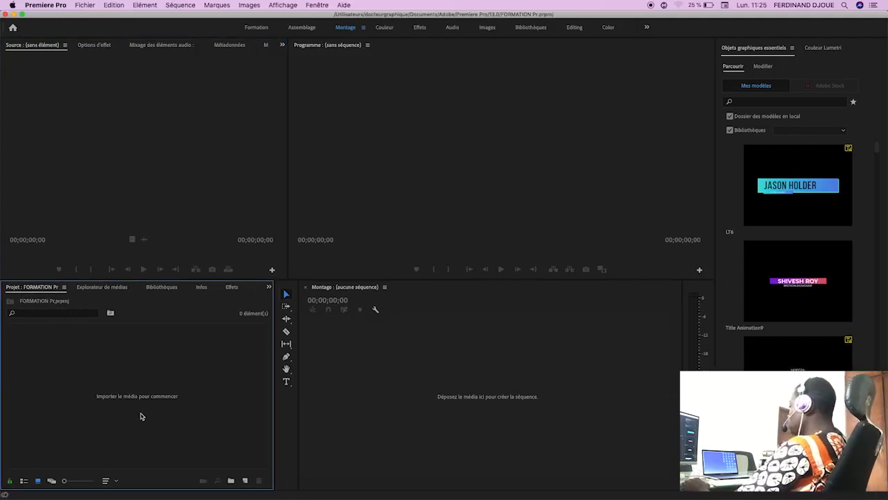
double_click(147, 381)
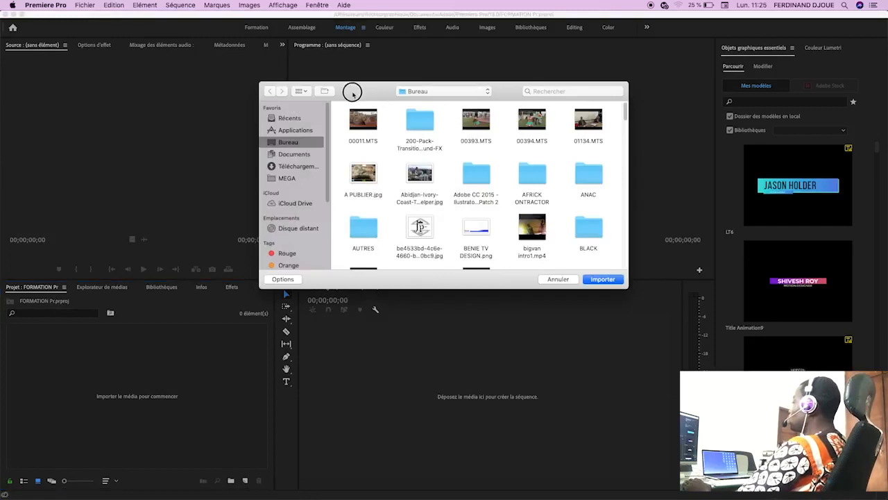
left_click_drag(351, 91, 346, 96)
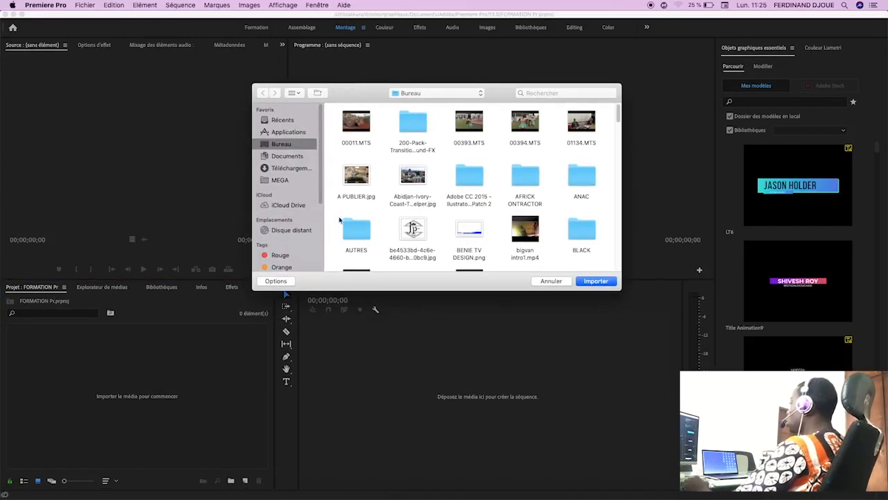
left_click(366, 125)
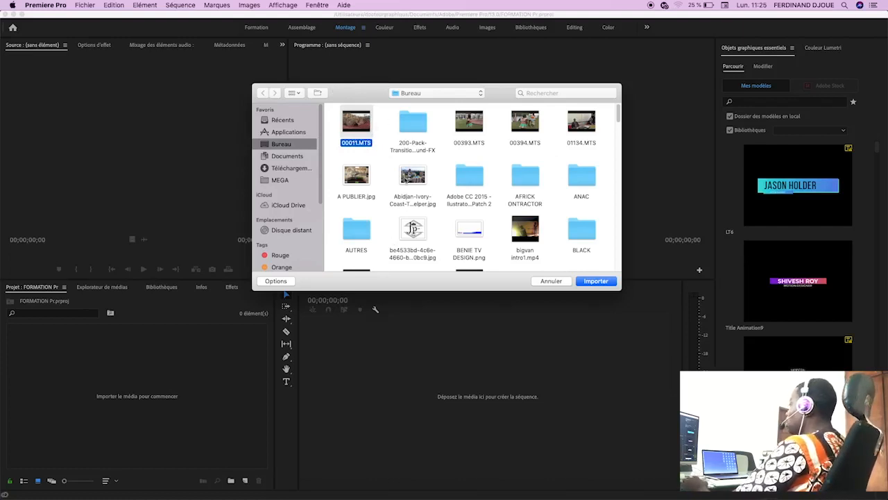
left_click(593, 281)
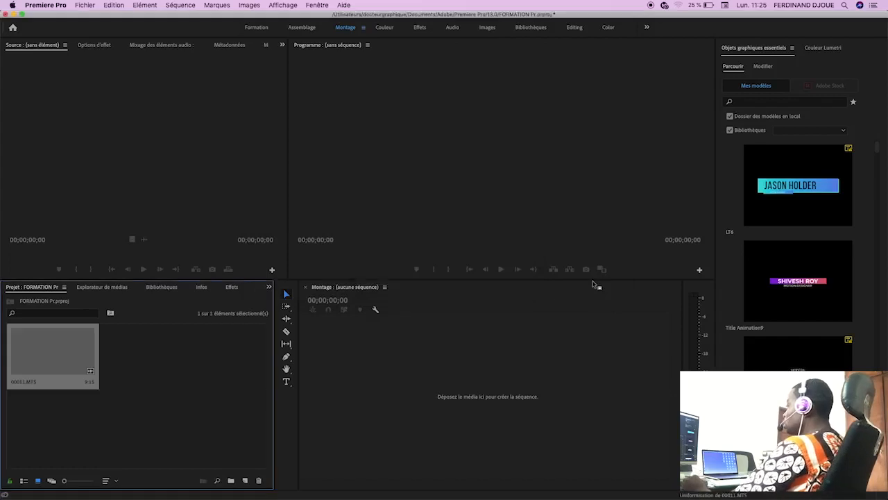
Load 00011.MTS into the Source monitor, play it from the beginning, replay it and stop at 00:00:01:23
double_click(50, 359)
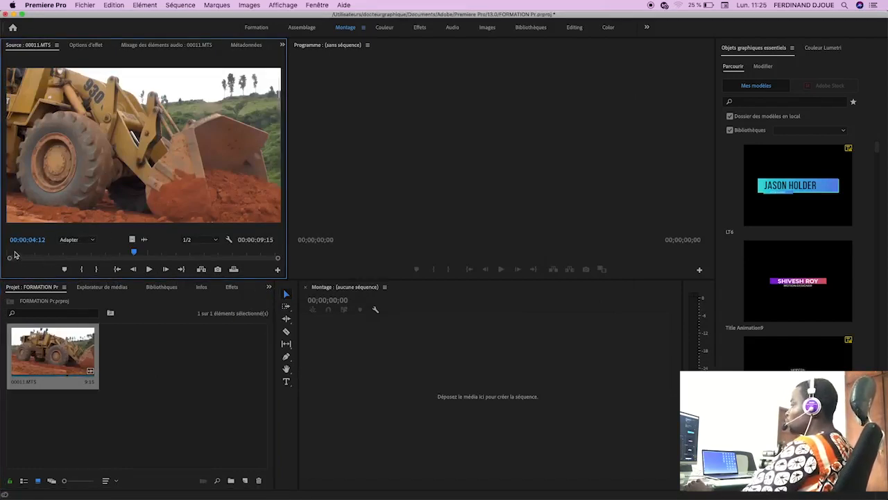
mouse_move(14, 252)
left_mouse_down()
mouse_move(23, 251)
mouse_move(9, 252)
left_mouse_up()
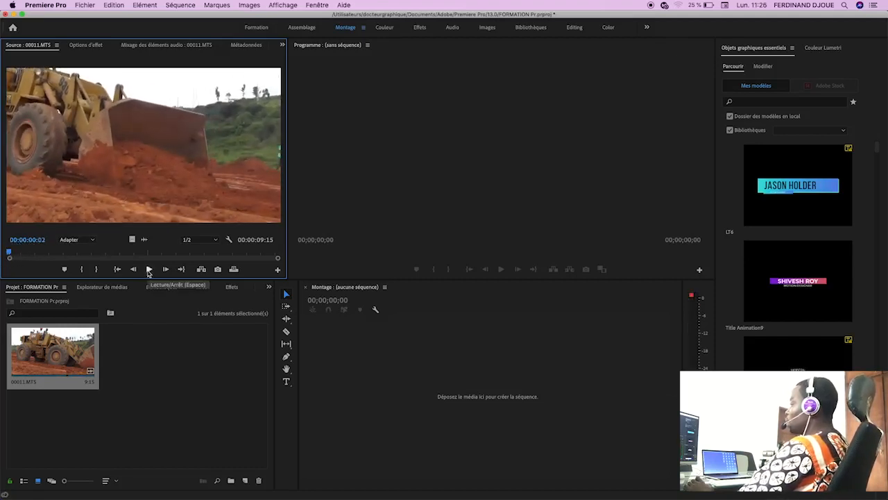
left_click(147, 270)
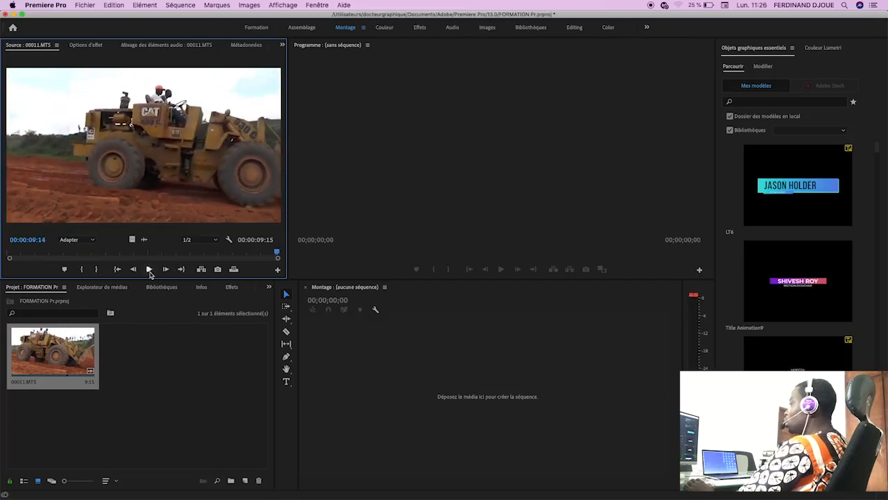
left_click(148, 270)
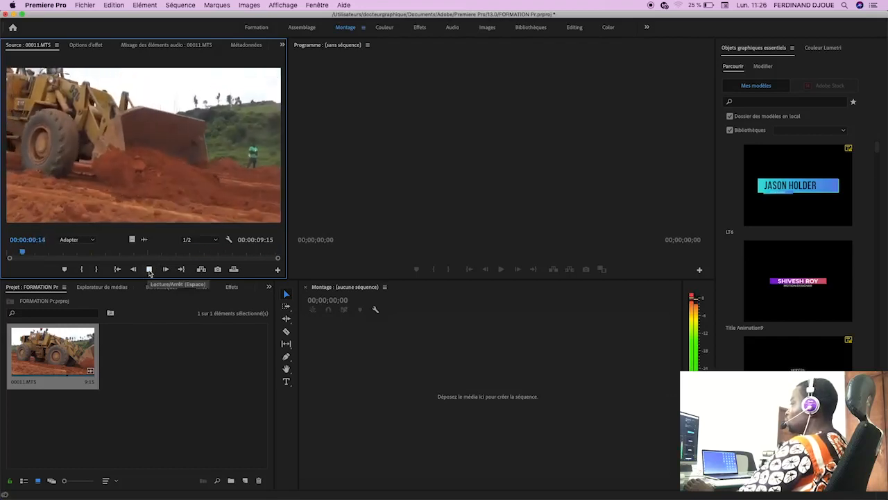
left_click(149, 269)
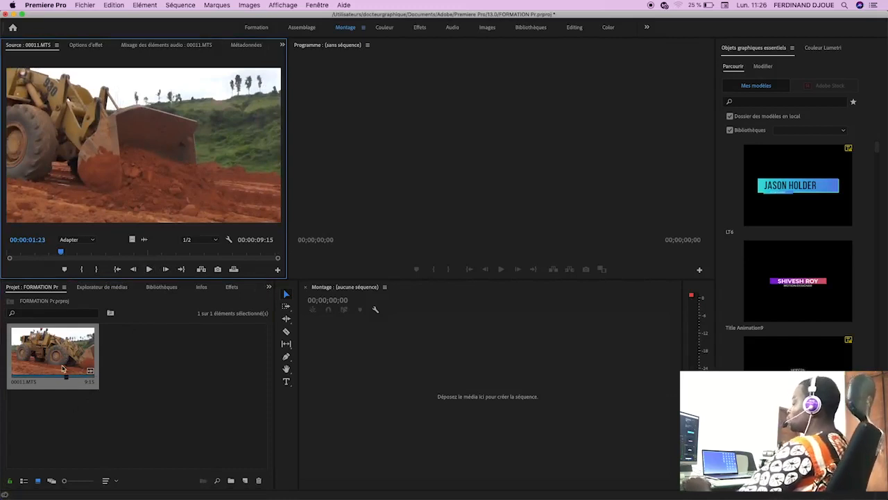
Examine how the imported clip relates to the Project panel, Source monitor, Program monitor and empty timeline
left_click(161, 392)
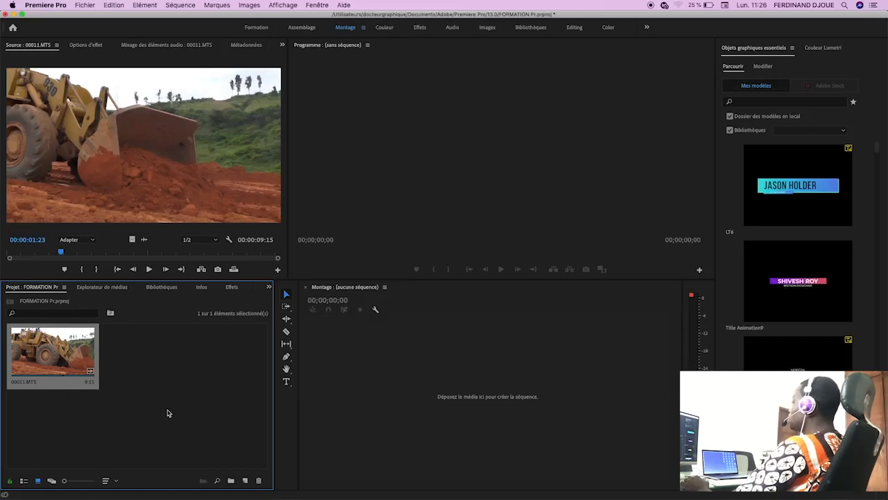
left_click(419, 99)
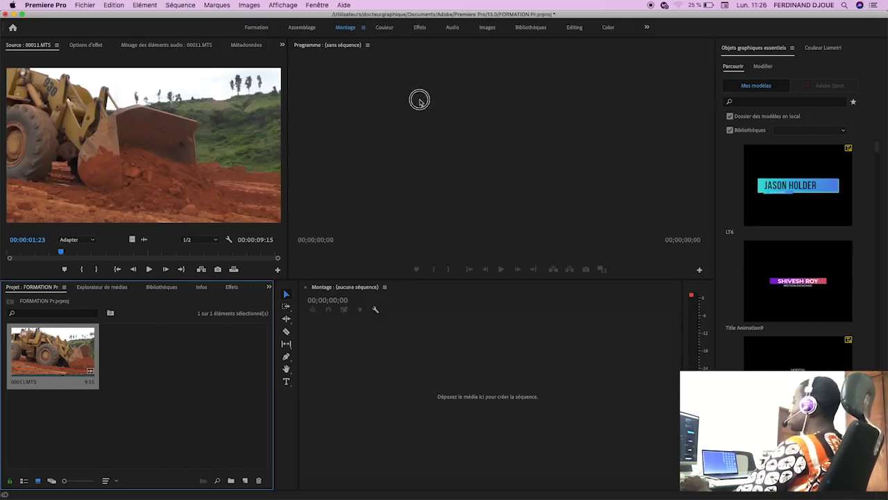
left_click(466, 343)
left_click(209, 363)
left_click(152, 146)
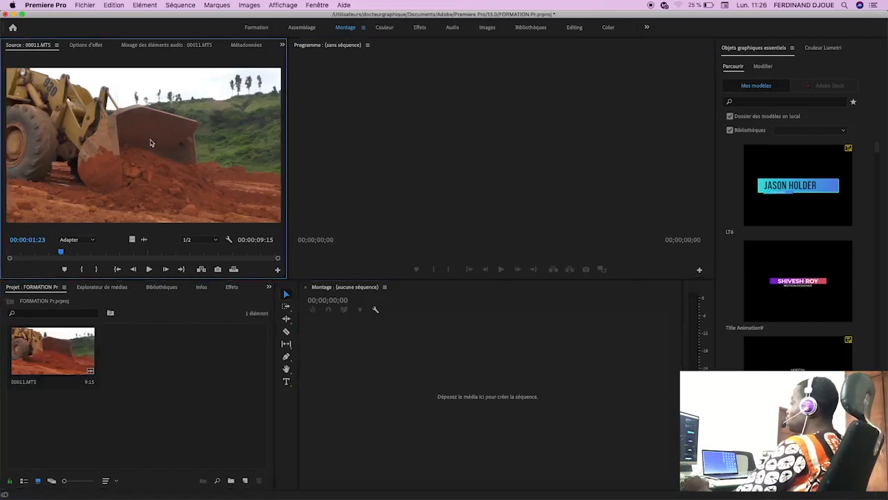
left_click(59, 354)
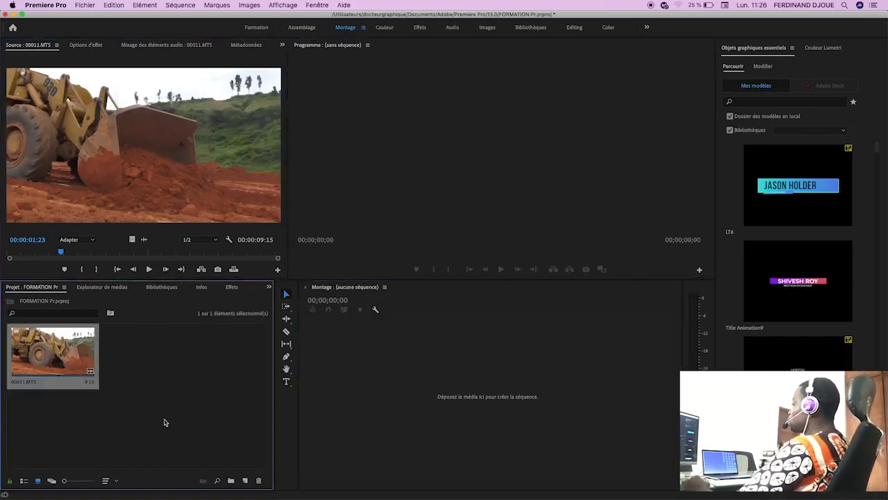
left_click(448, 381)
left_click(467, 196)
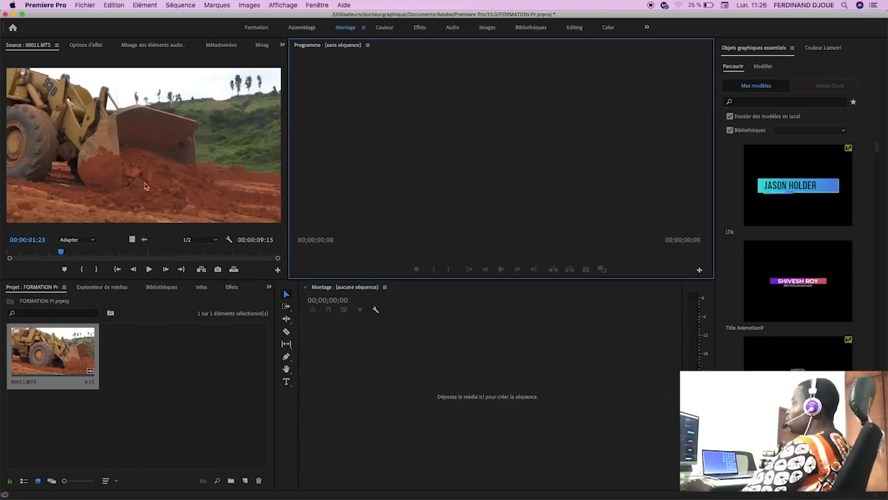
left_click(145, 400)
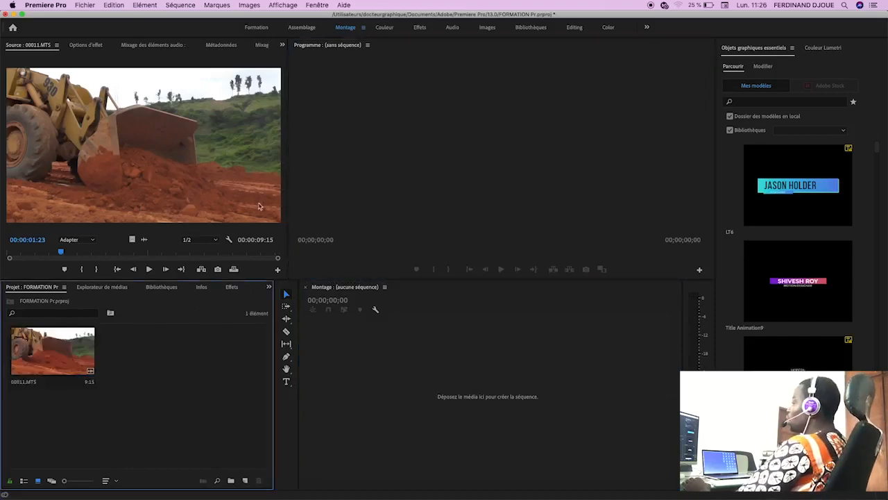
Create a sequence by placing the 00011.MTS clip from the Source monitor into the empty timeline
left_click(419, 389)
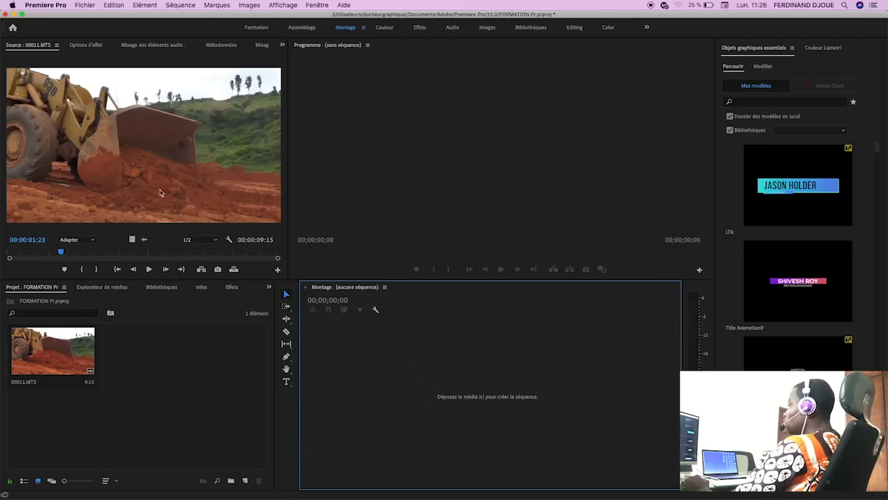
left_click(153, 142)
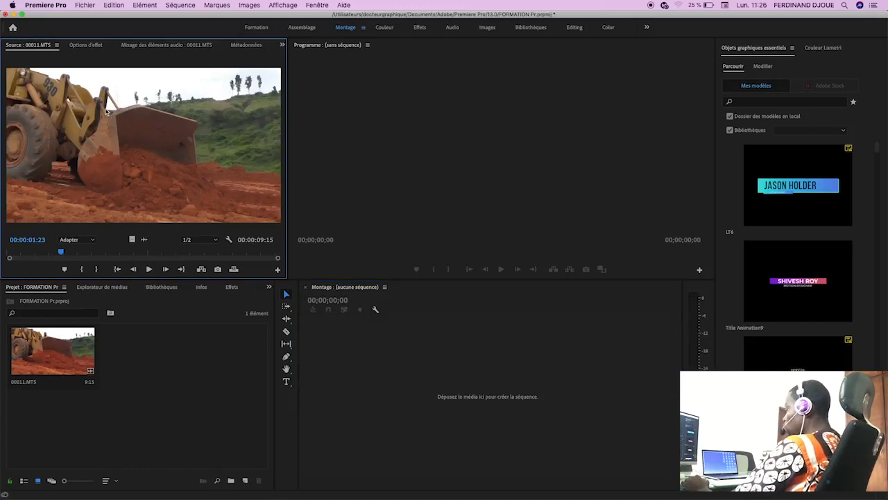
mouse_move(125, 131)
left_mouse_down()
mouse_move(200, 202)
mouse_move(233, 207)
mouse_move(339, 345)
mouse_move(356, 427)
left_mouse_up()
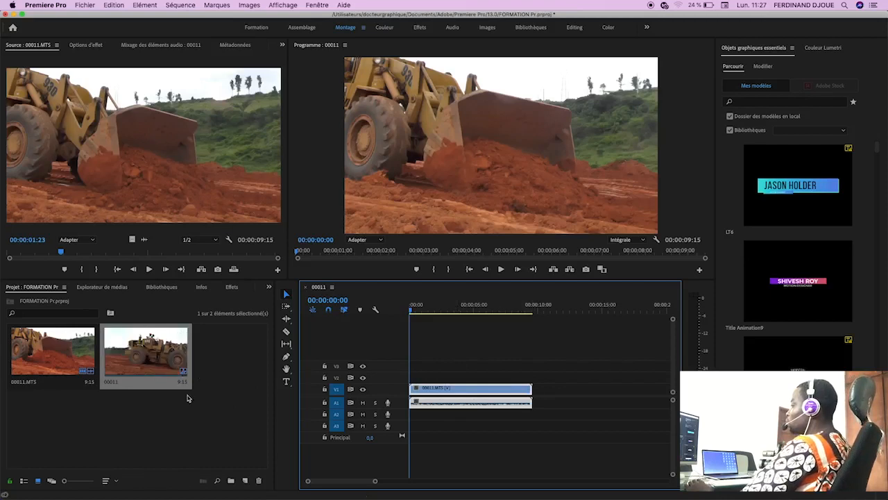
Move the sequence playhead to 00:00:01:12 and compare the Program monitor's frame with the original clip in the Source monitor
left_click(434, 305)
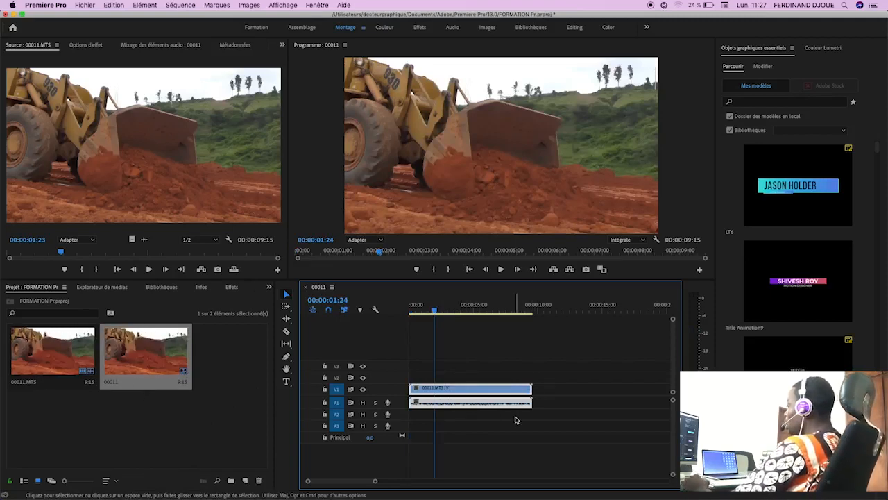
left_click(465, 178)
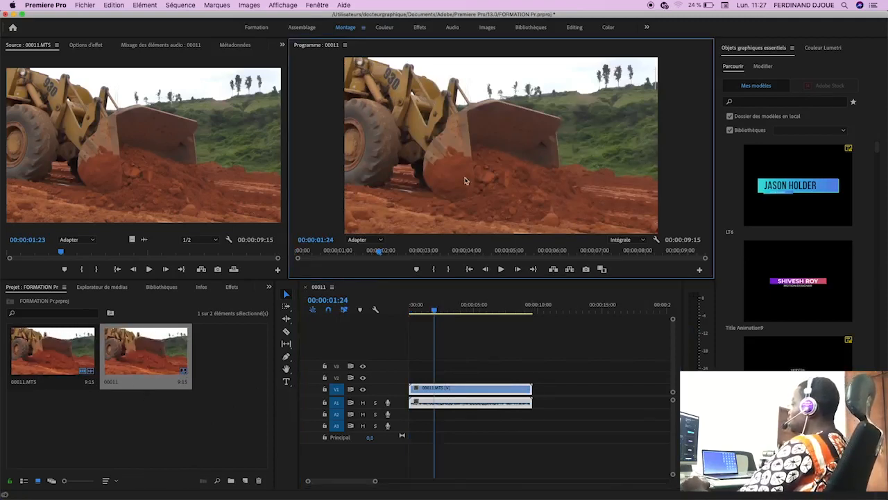
mouse_move(430, 312)
left_mouse_down()
mouse_move(410, 313)
mouse_move(476, 303)
mouse_move(440, 313)
mouse_move(419, 305)
mouse_move(452, 313)
mouse_move(429, 324)
left_mouse_up()
left_click(491, 182)
left_click(163, 174)
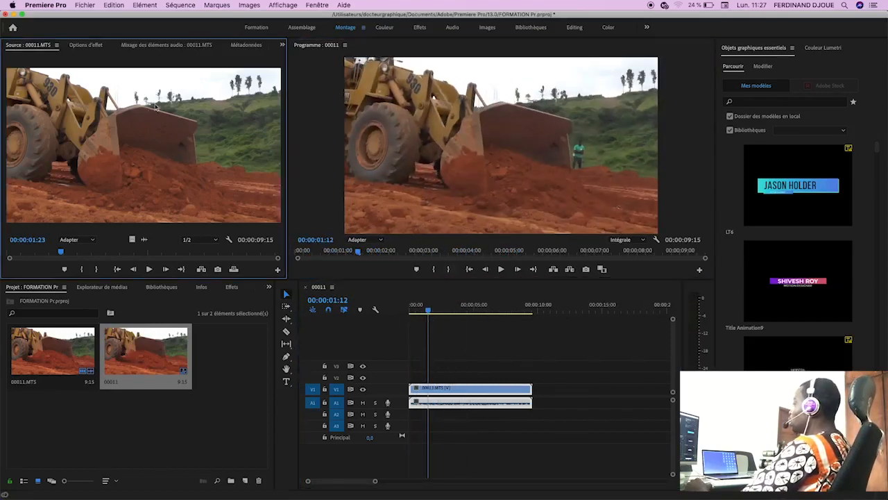
left_click(49, 355)
left_click(129, 436)
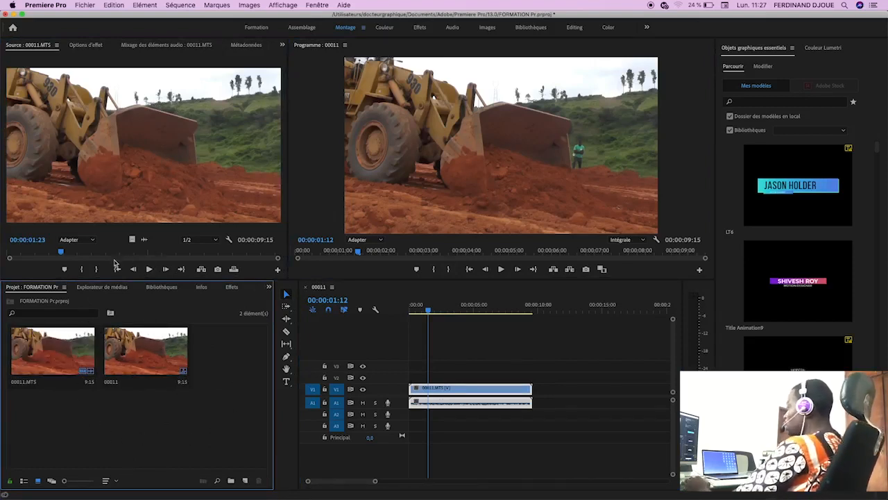
Scrub the source clip to 00:00:03:07 and the sequence to 00:00:02:06 to compare the two monitors
left_click_drag(60, 254, 99, 254)
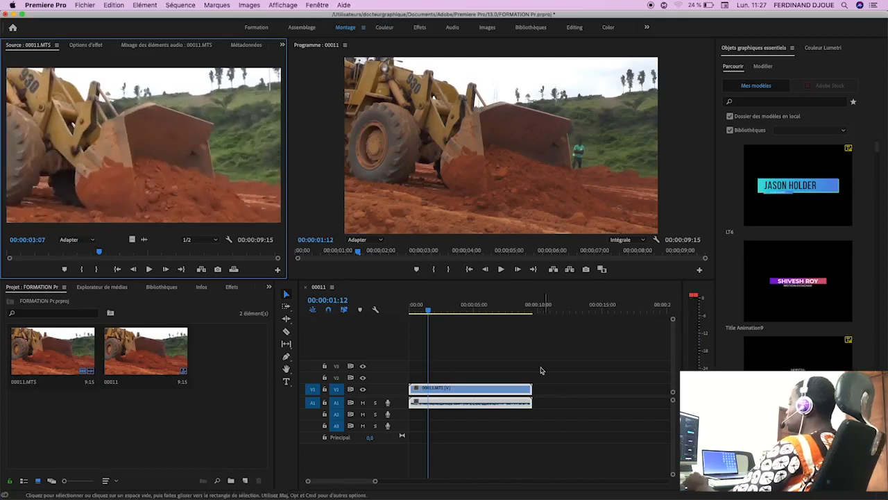
left_click(456, 312)
left_click_drag(456, 312, 437, 337)
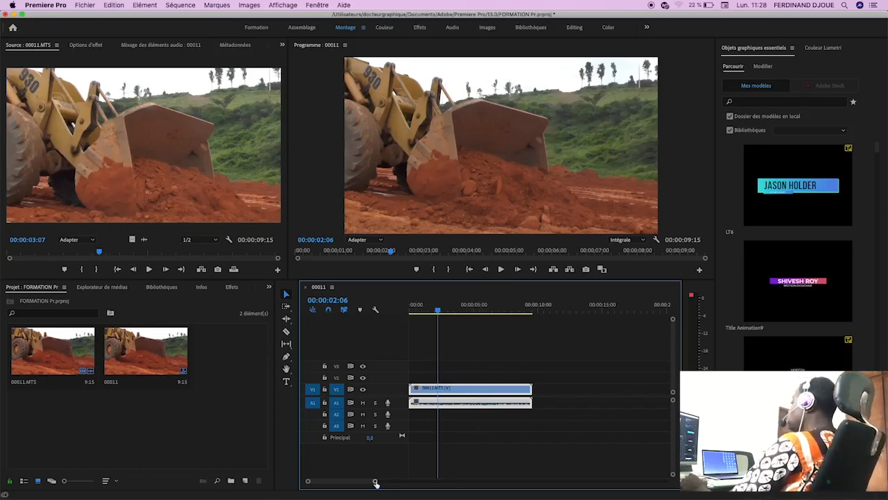
Enlarge the timeline's time scale and return the sequence playhead to 00:00:00:00
left_click_drag(375, 483, 345, 482)
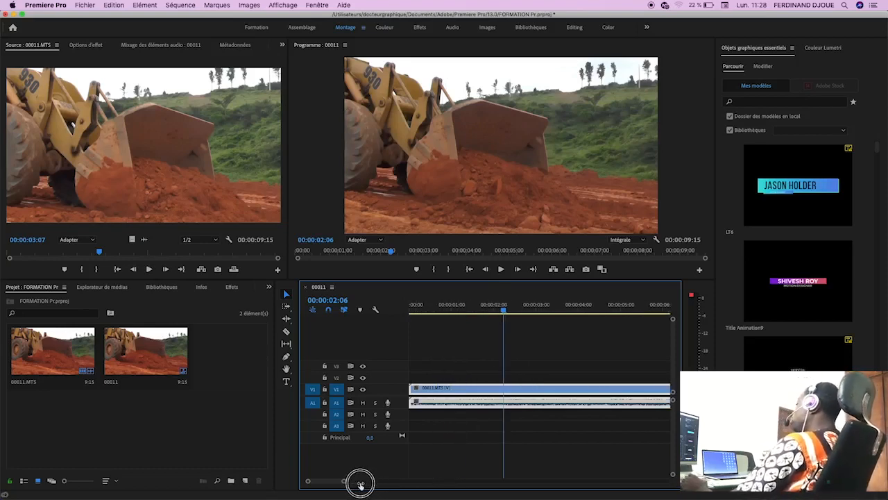
left_click(420, 310)
left_click_drag(420, 310, 407, 317)
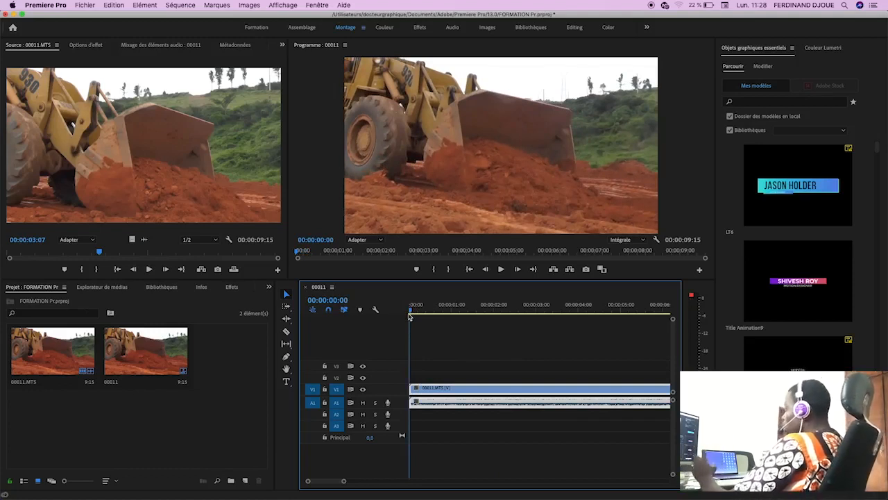
Select and deselect the clip in the sequence, and widen the timeline area by narrowing the Project panel
left_click(533, 367)
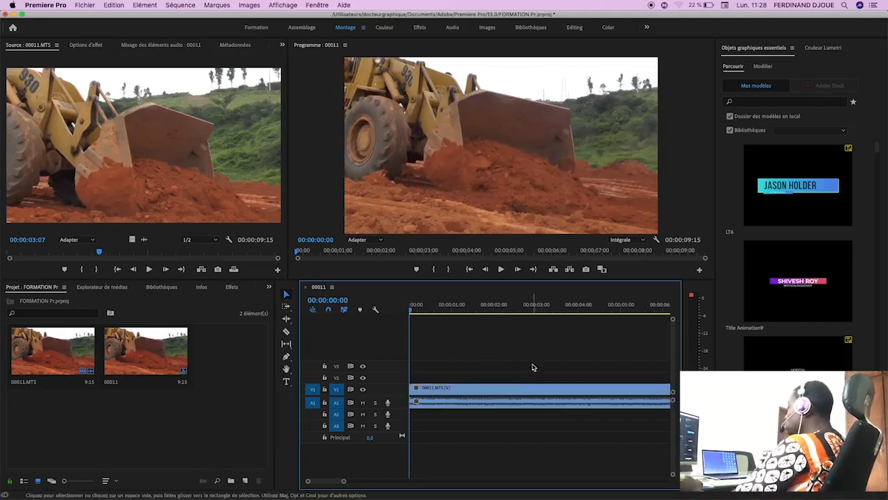
left_click(513, 391)
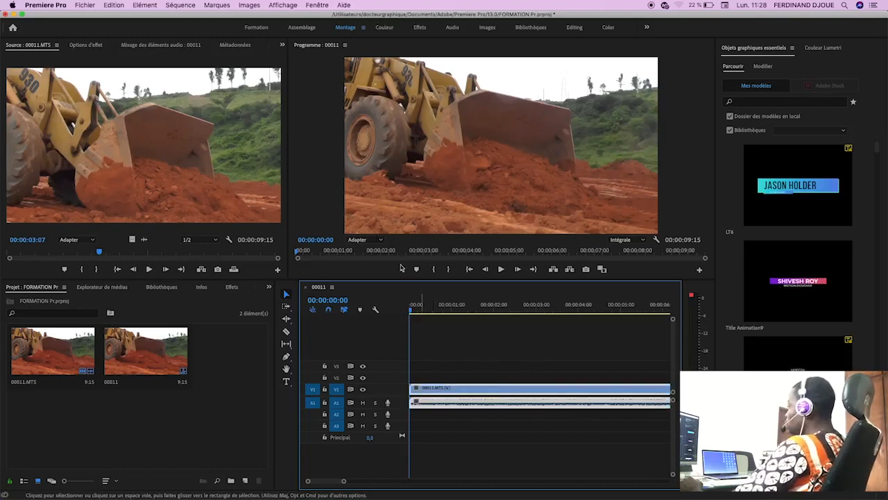
left_click(471, 433)
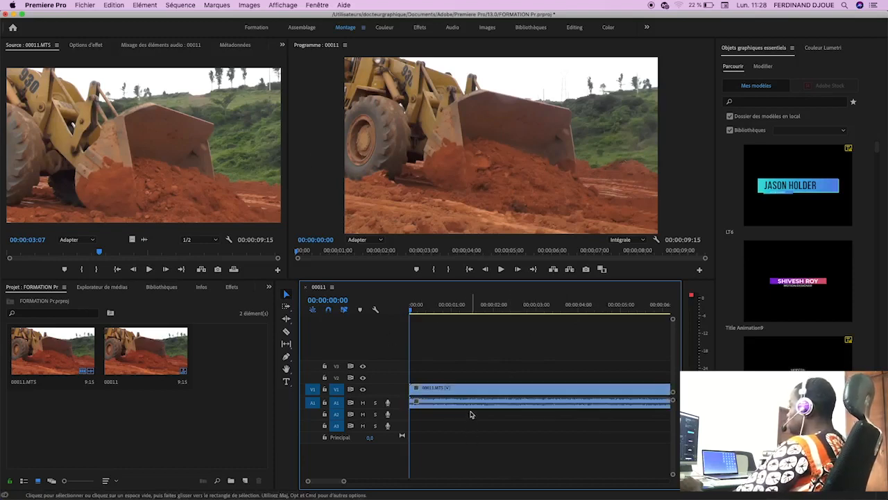
left_click_drag(299, 369, 270, 371)
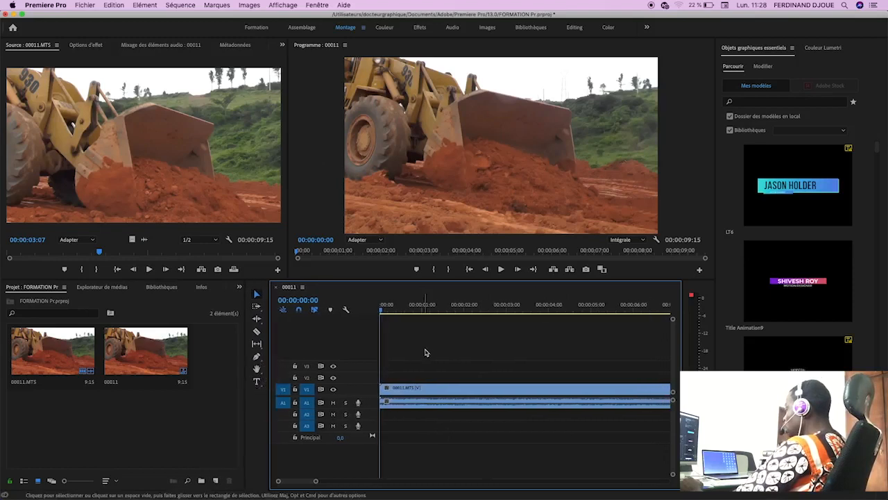
Check the linked video and audio parts of the 00011.MTS clip, and hide the output of video track V1
left_click(430, 387)
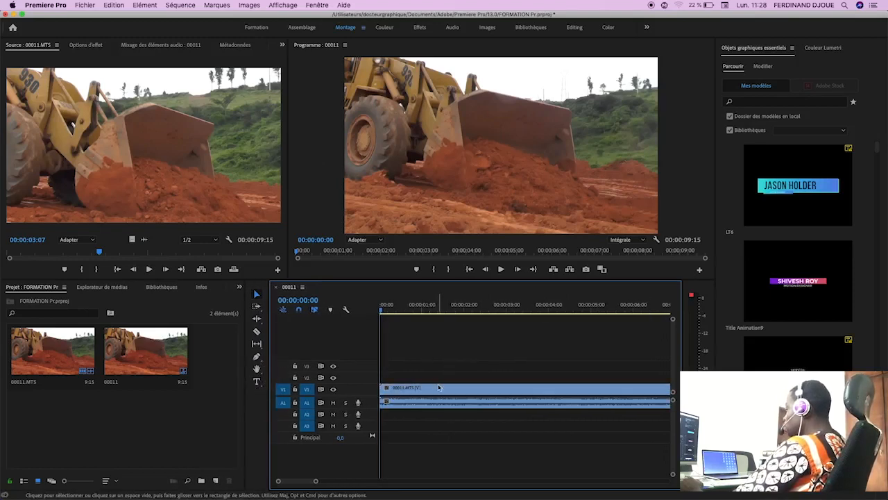
left_click(445, 392)
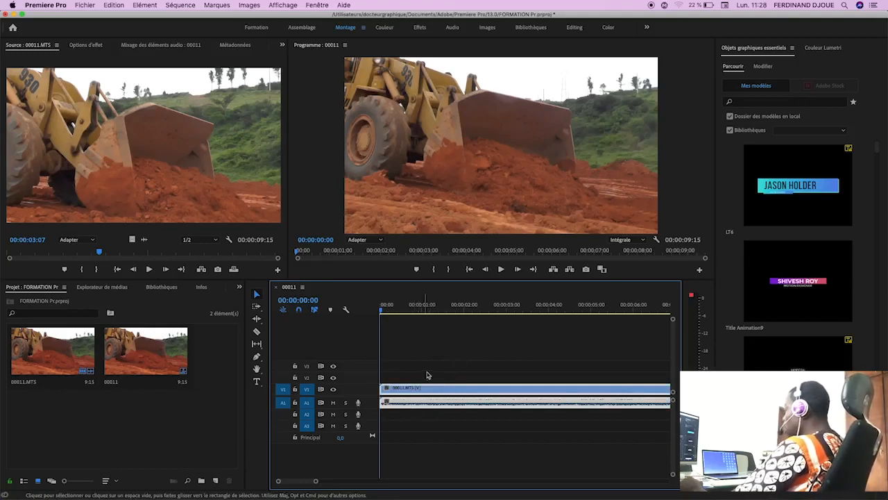
left_click(433, 419)
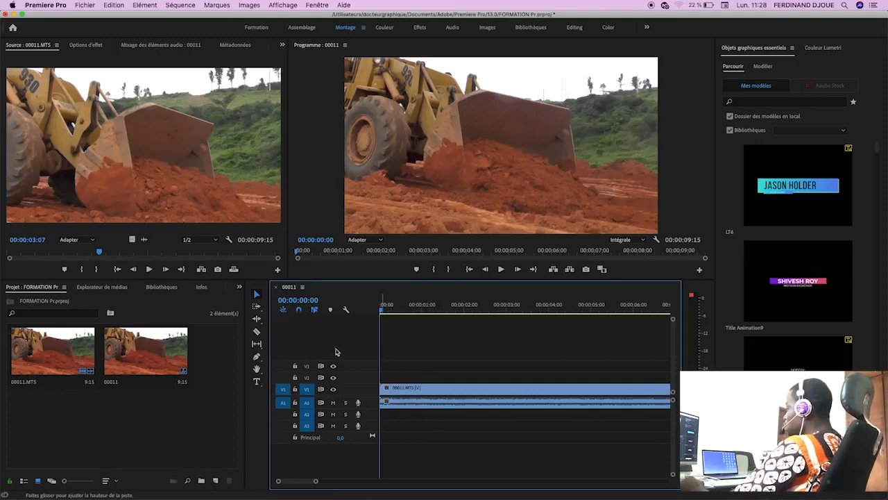
left_click(333, 390)
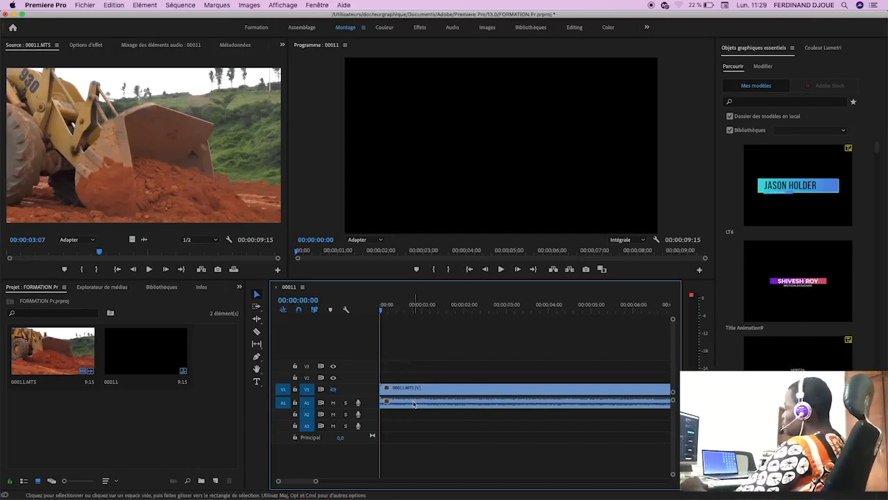
Turn the output of video track V1 back on, and reselect the linked 00011.MTS clip in the sequence
left_click(414, 405)
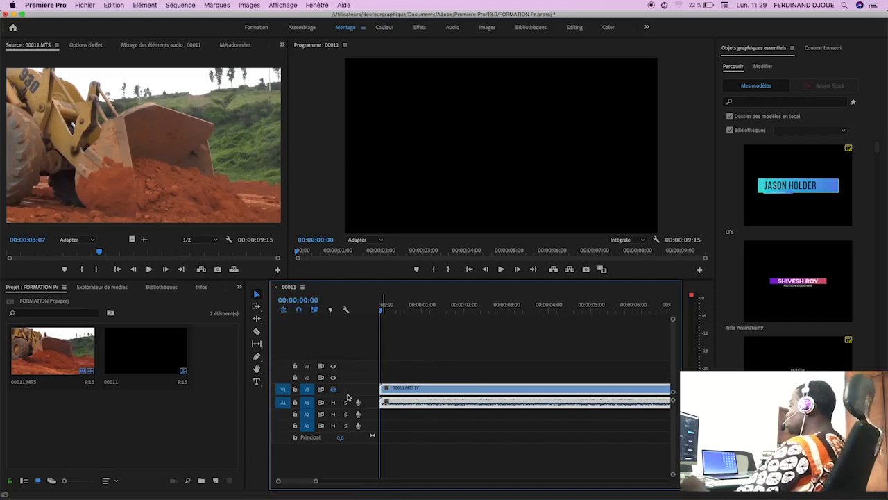
left_click(333, 389)
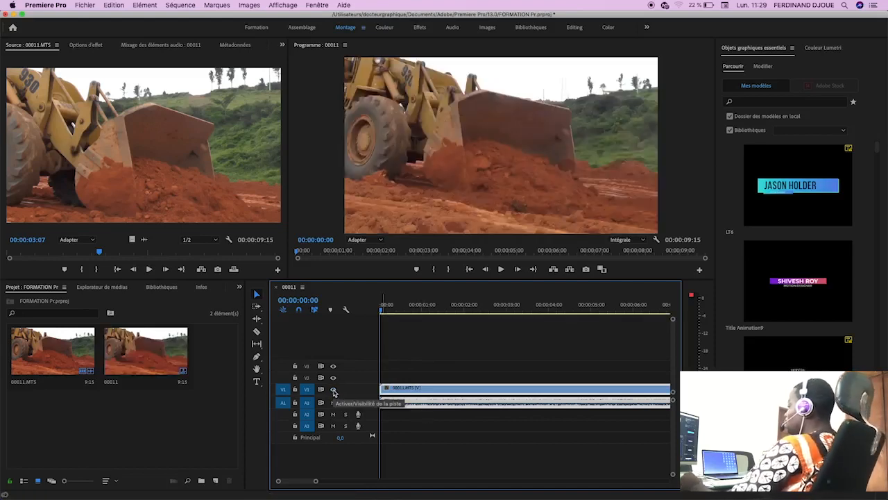
left_click(333, 390)
left_click(334, 390)
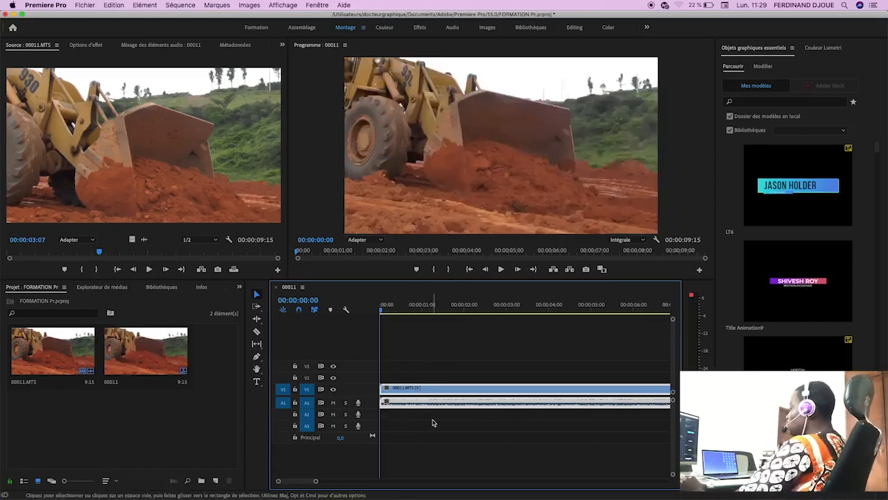
left_click(407, 405)
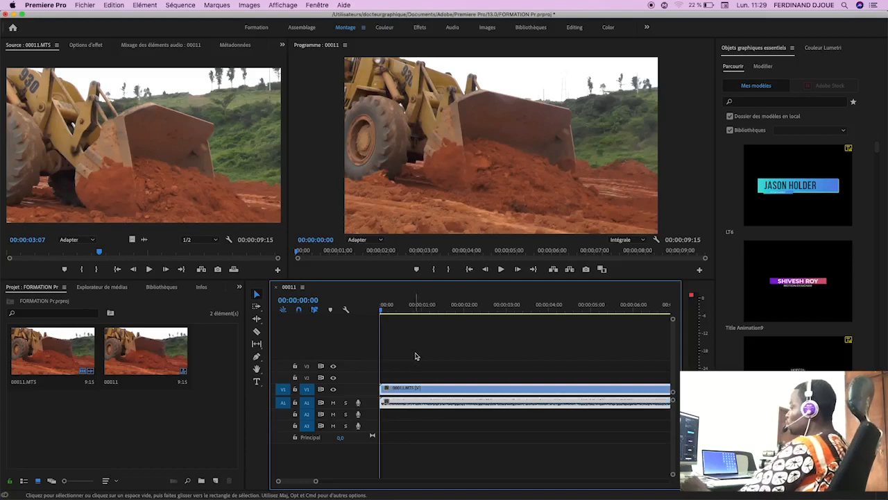
left_click(417, 356)
left_click(407, 404)
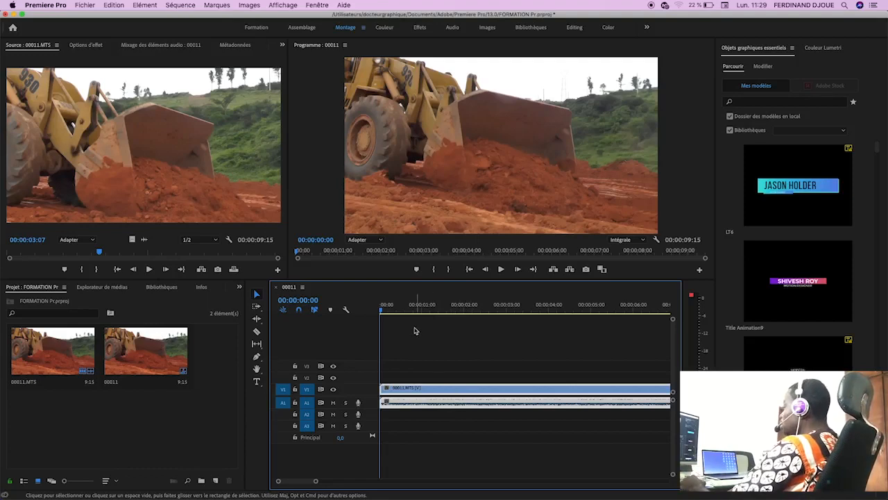
Scrub the sequence playhead back and forth through the first seconds of the clip, stopping at 00:00:01:03
left_click_drag(401, 306, 424, 338)
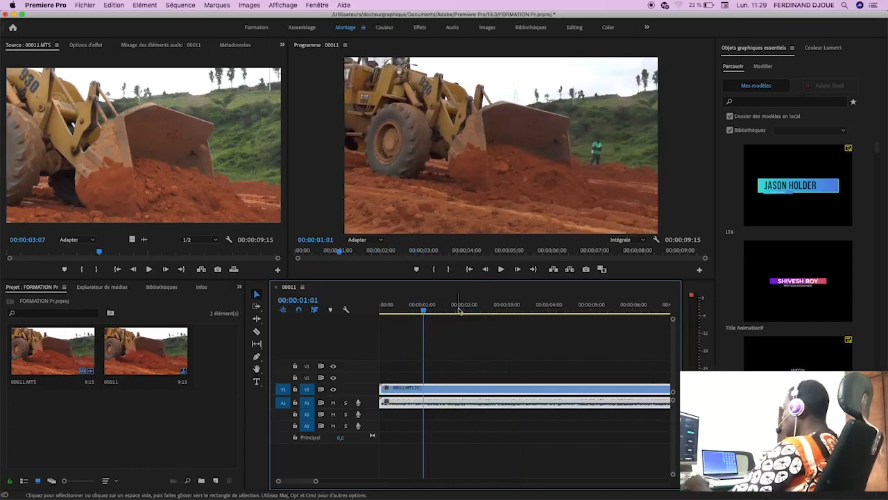
left_click(483, 310)
left_click_drag(483, 312, 401, 331)
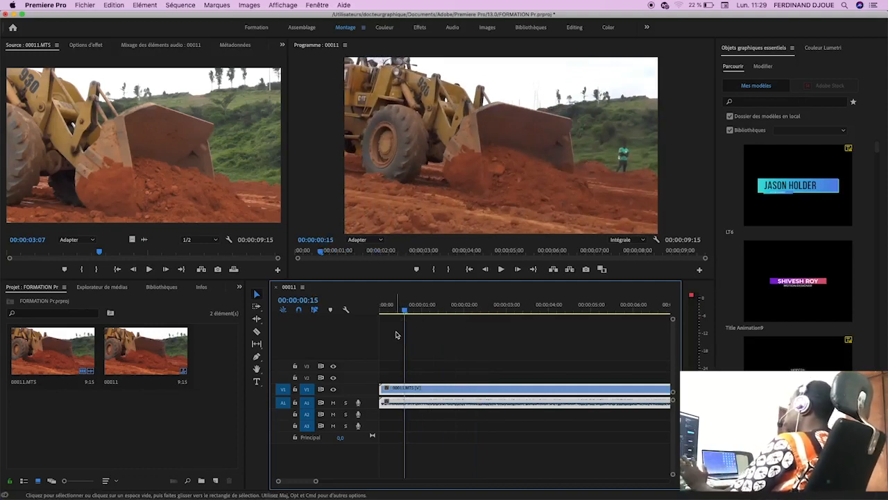
left_click(405, 309)
left_click_drag(405, 309, 426, 323)
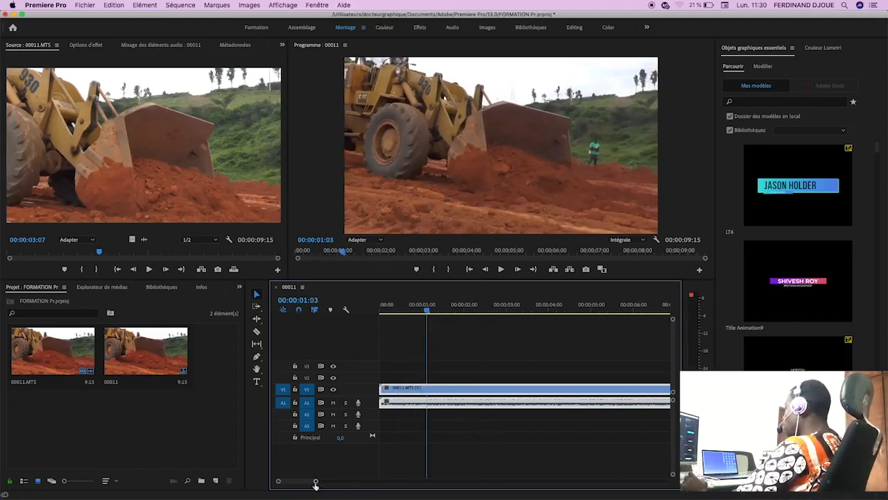
Adjust the timeline's time scale until the whole clip fits, place the playhead at 00:00:01:14 and deselect the clip
left_click_drag(316, 486, 299, 481)
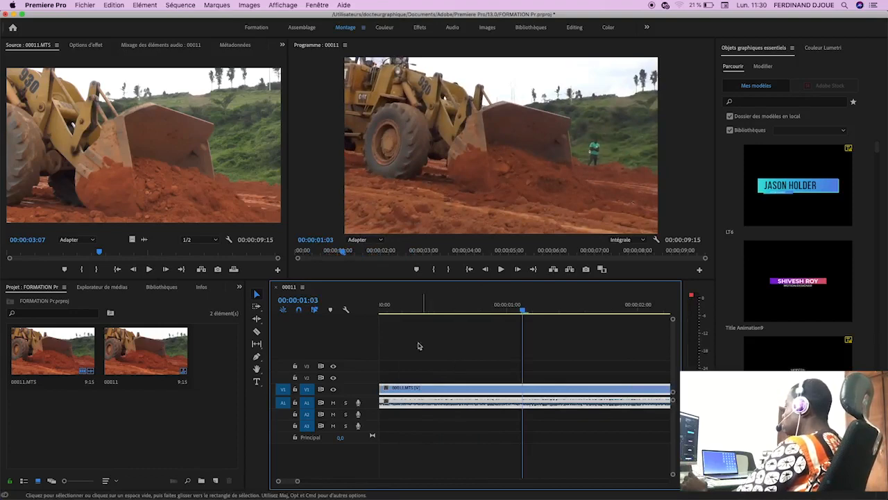
left_click(407, 309)
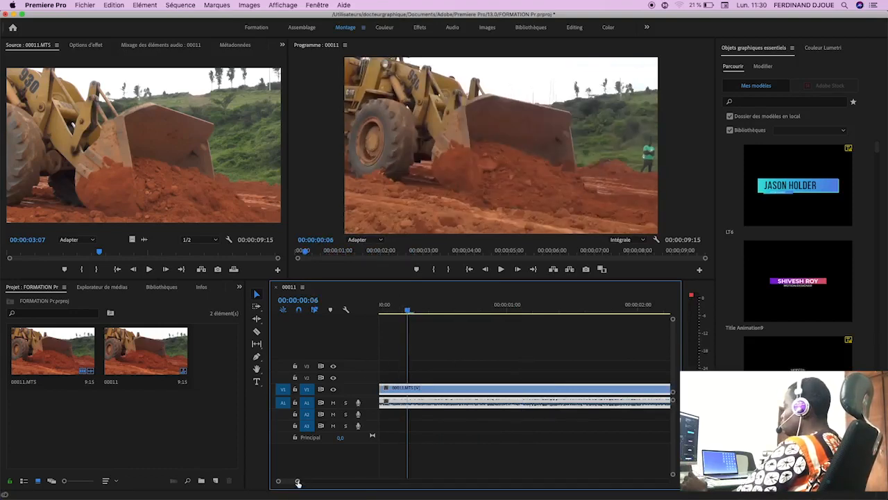
left_click_drag(298, 483, 326, 480)
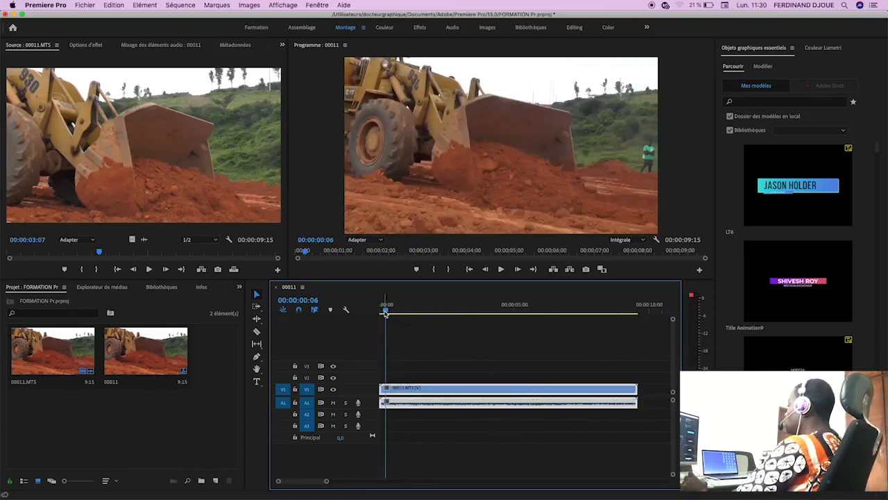
left_click_drag(385, 312, 430, 314)
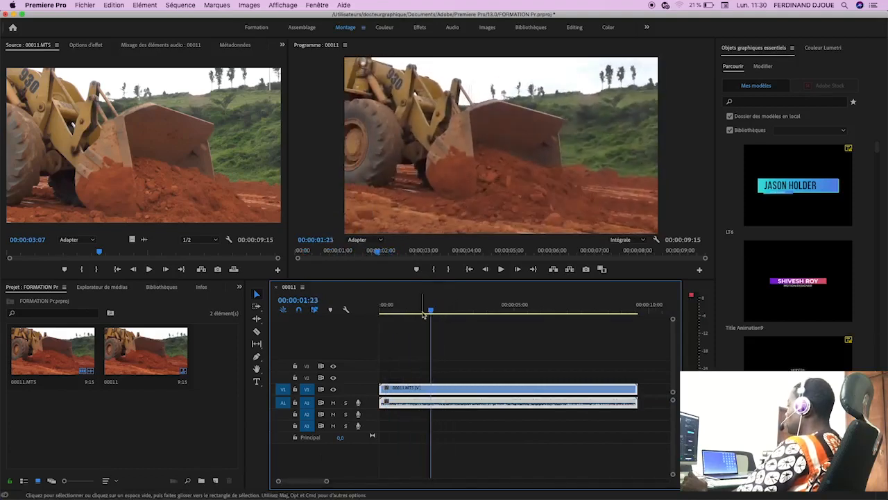
left_click(421, 313)
left_click(463, 348)
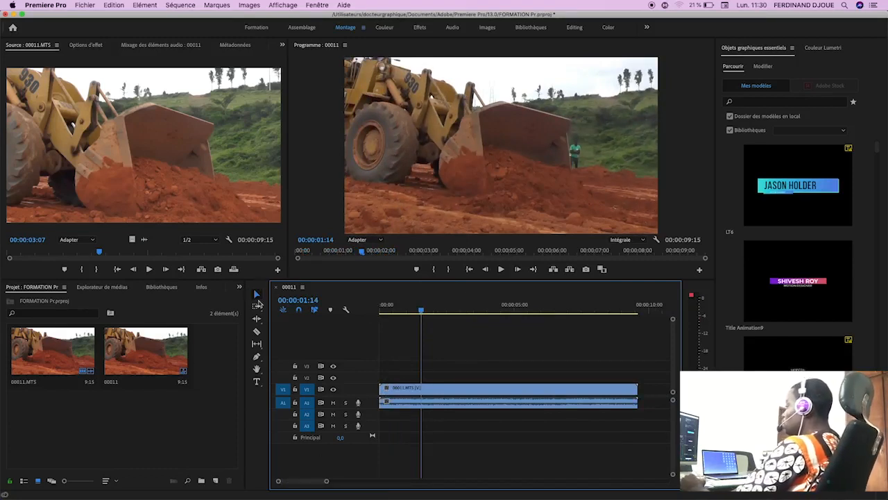
Cut the linked video and audio of the 00011.MTS clip at 00:00:01:10 with the Razor tool (Outil Cutter)
left_click(257, 416)
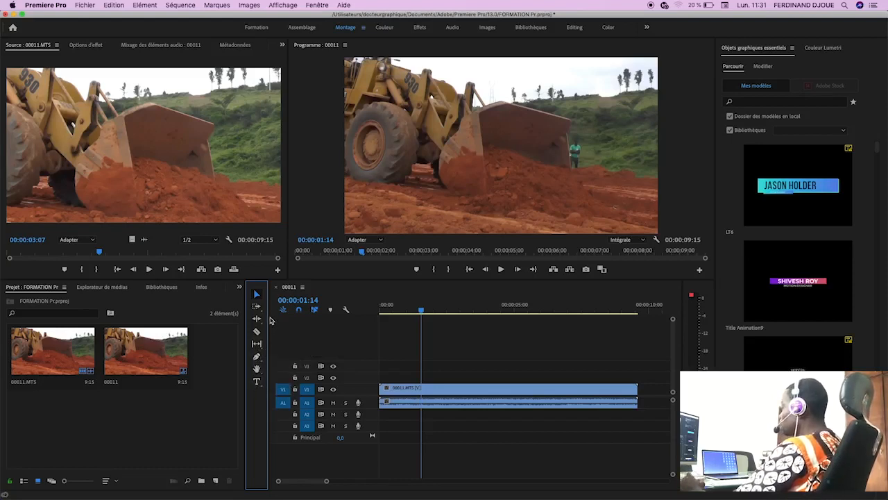
left_click(433, 311)
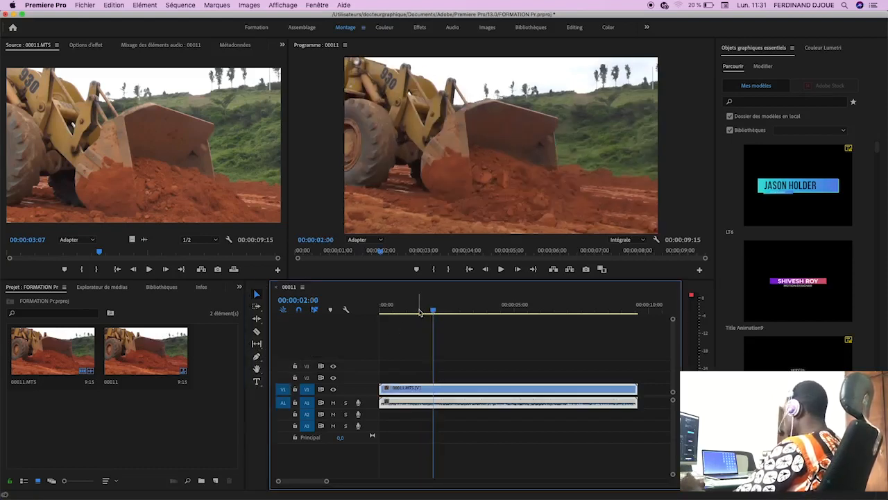
left_click(417, 311)
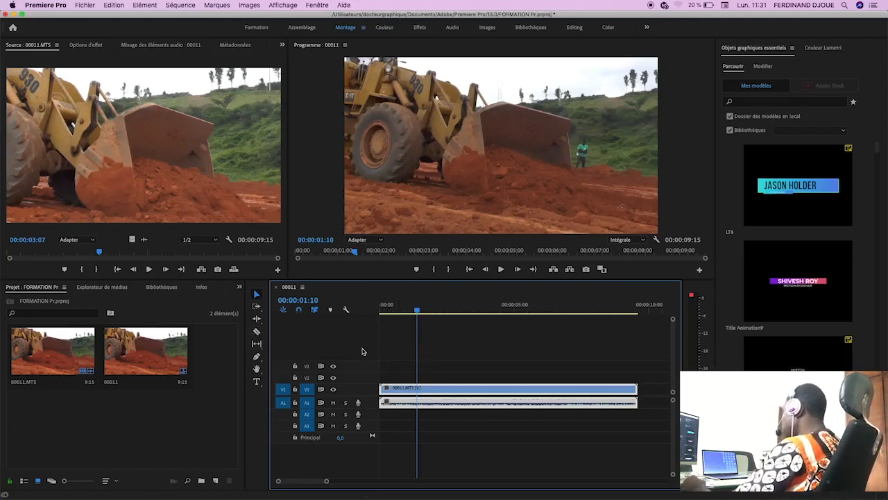
left_click(258, 333)
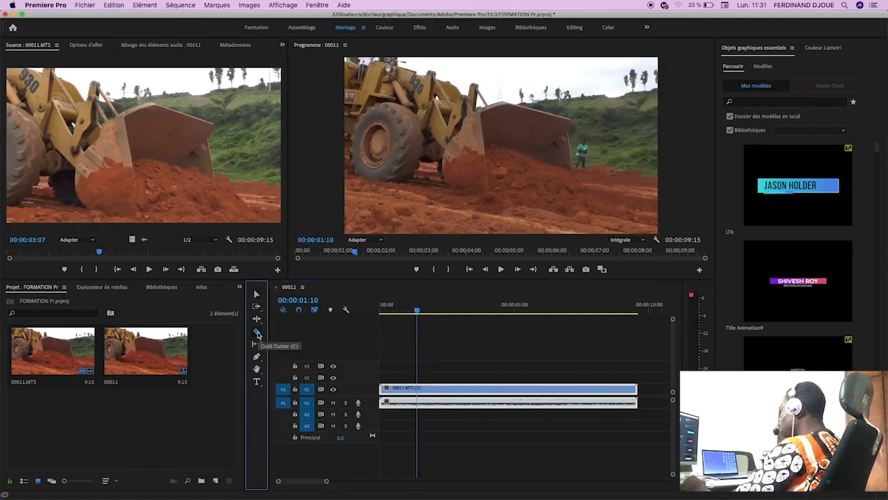
left_click(417, 392)
Cut the clip again at 00:00:02:06 and delete the short segment between the two cuts
left_click_drag(418, 312, 439, 312)
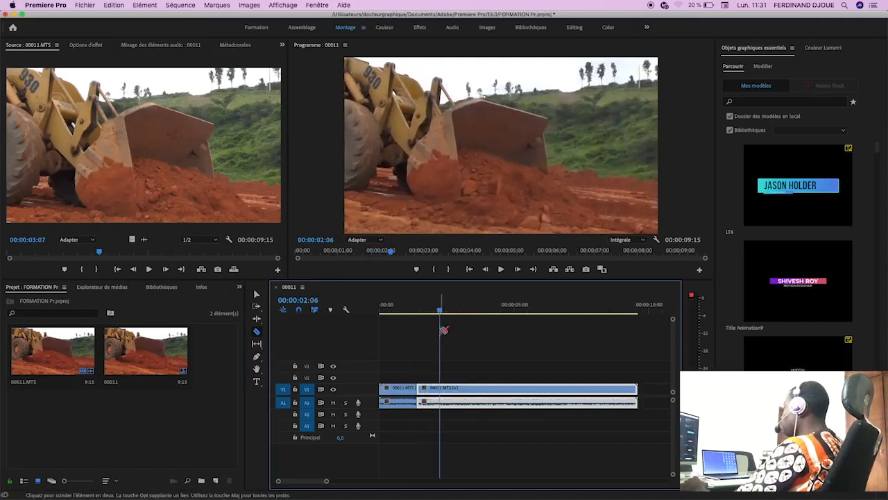
left_click(443, 392)
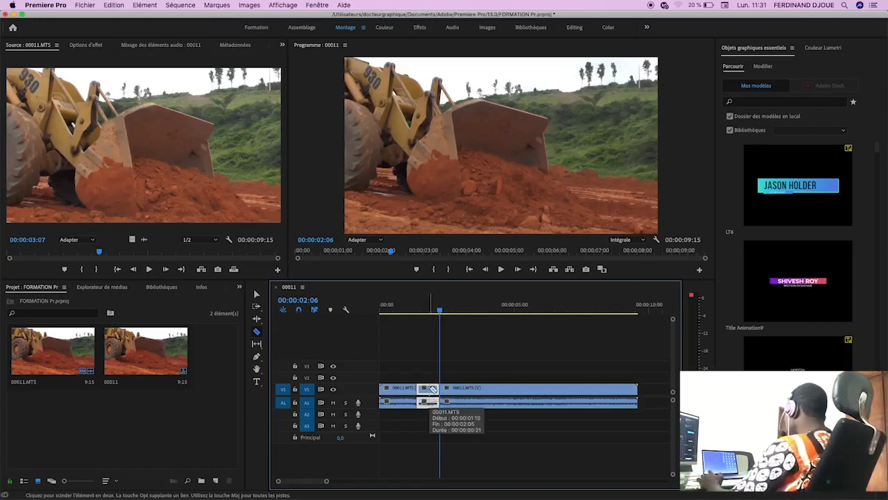
key("Delete")
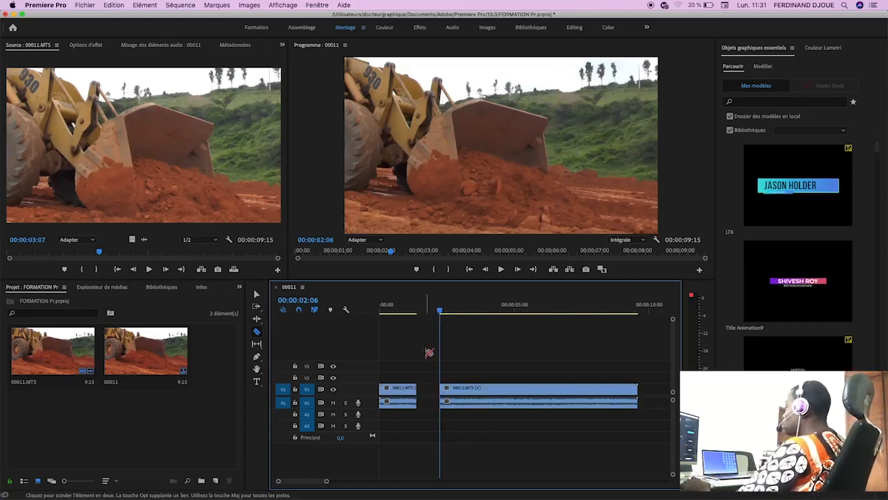
Play the sequence from 00:00:01:07 across the gap, and place the playhead at 00:00:03:01
left_click(416, 313)
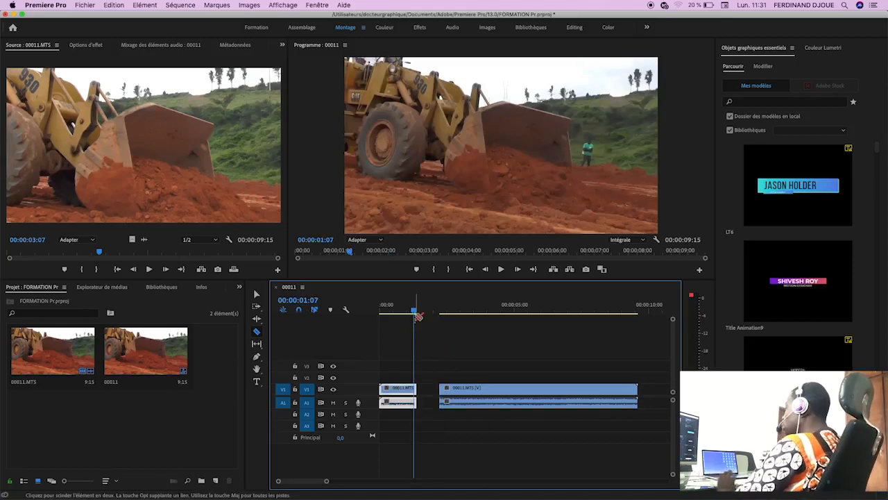
left_click(501, 269)
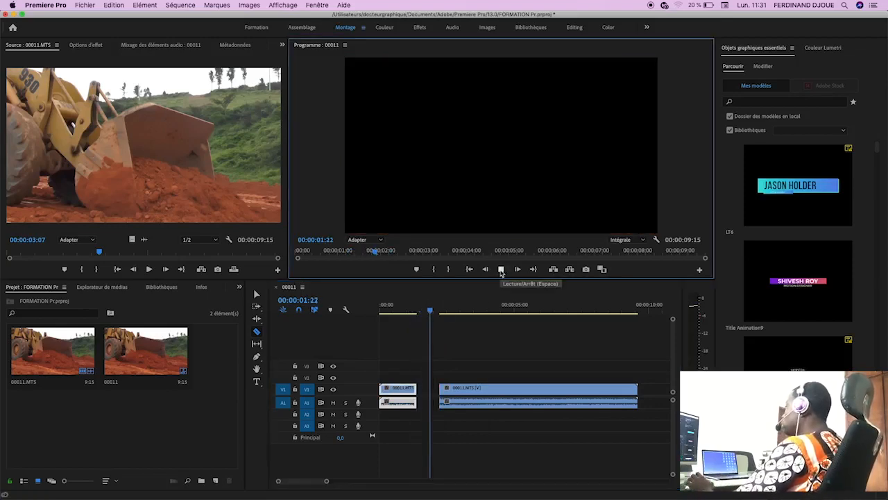
left_click(501, 268)
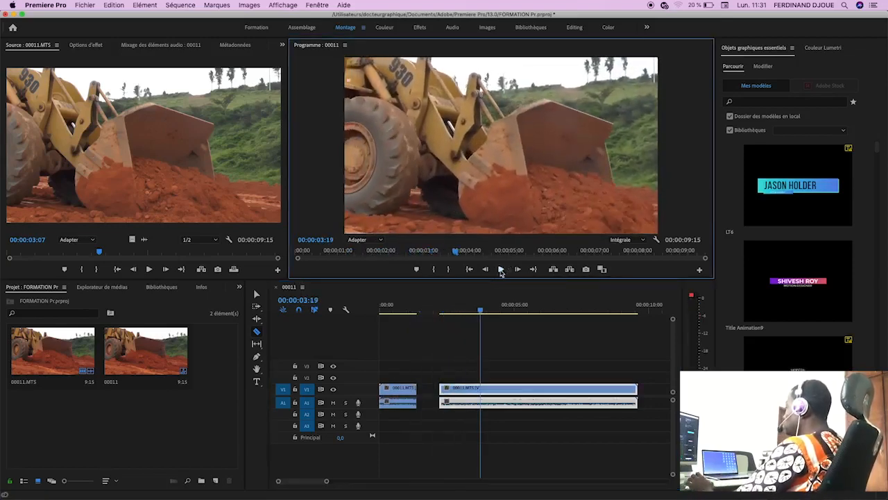
left_click_drag(431, 310, 461, 311)
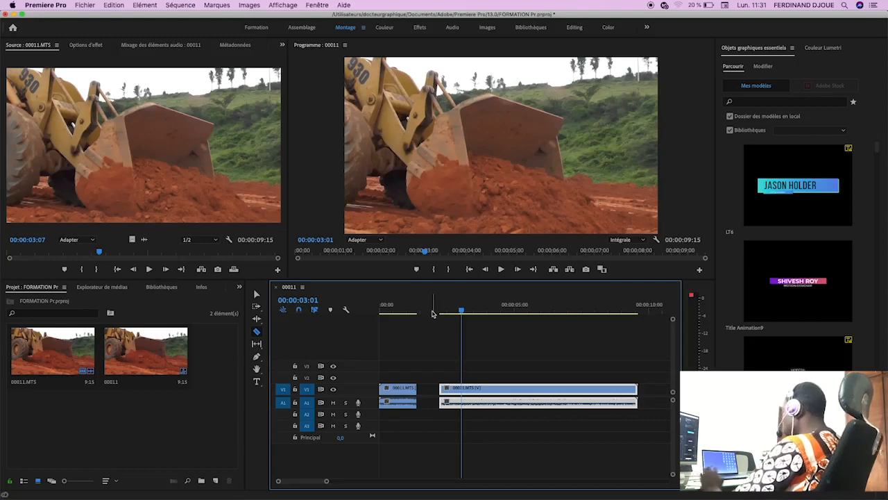
Move the second clip segment against the first with the Selection tool to close the gap, and play across the join
left_click(257, 296)
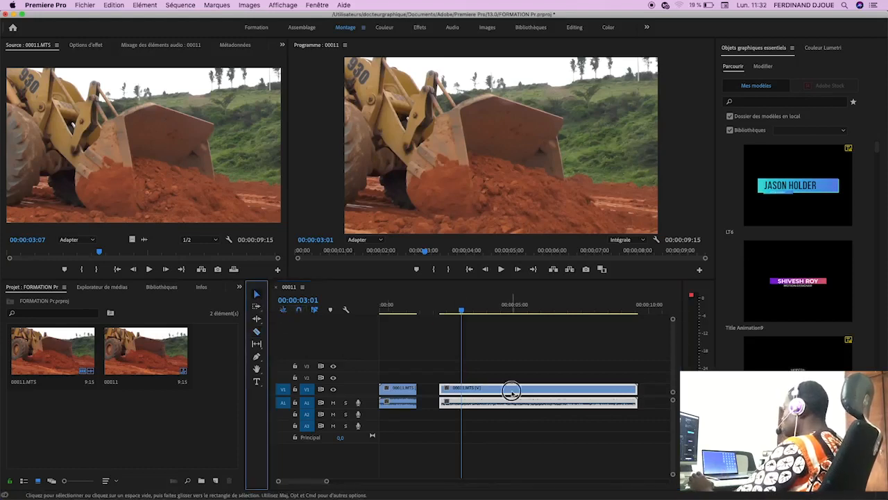
left_click_drag(512, 392, 489, 392)
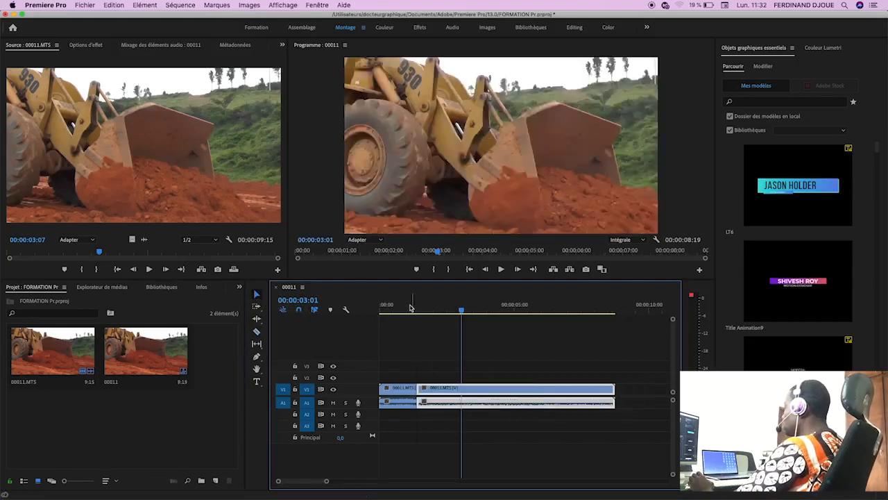
left_click_drag(410, 308, 390, 312)
left_click(499, 272)
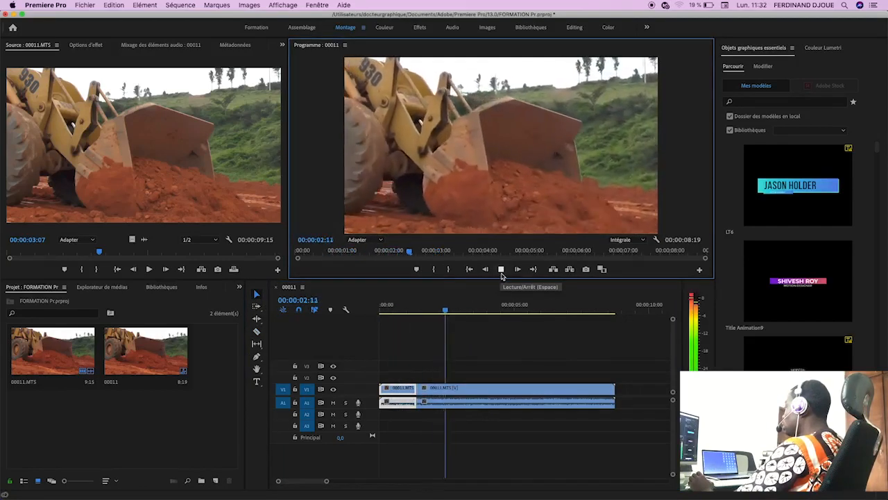
left_click(501, 272)
Replay the join between the two segments several times from about 00:00:01:00, and return the playhead to 00:00:01:03
left_click_drag(402, 312, 406, 312)
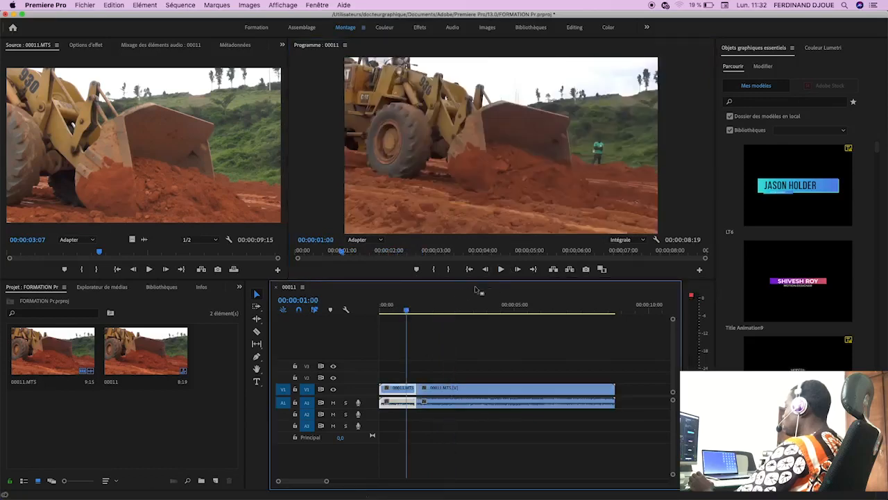
left_click(501, 269)
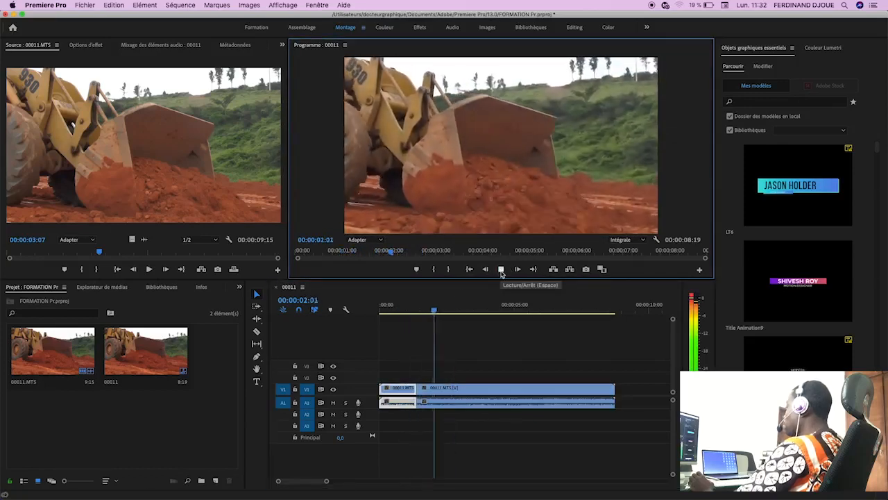
left_click(405, 310)
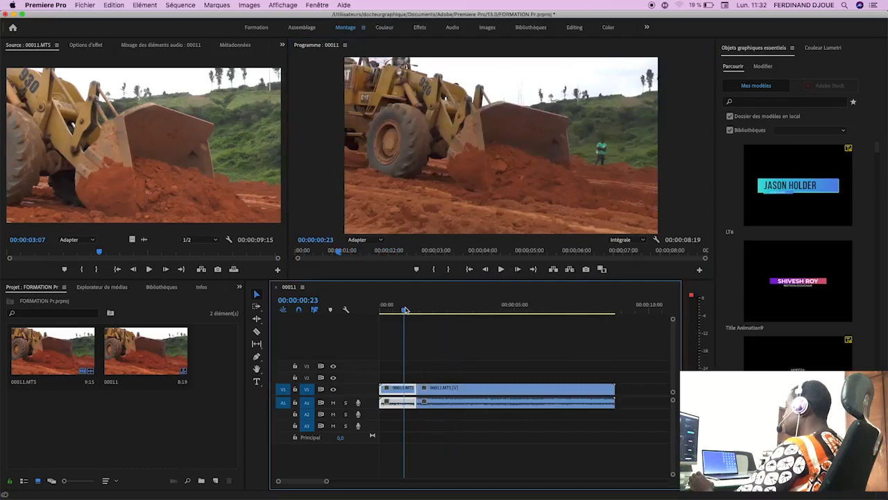
left_click(501, 270)
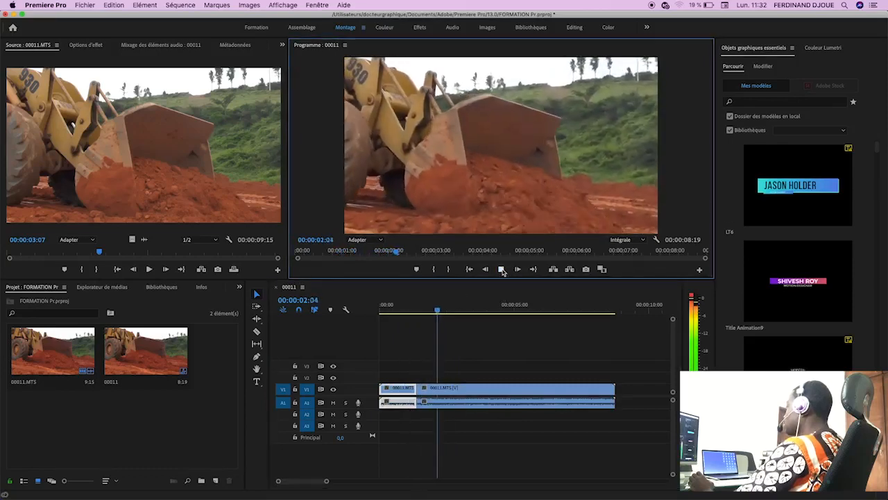
left_click(502, 269)
left_click(409, 310)
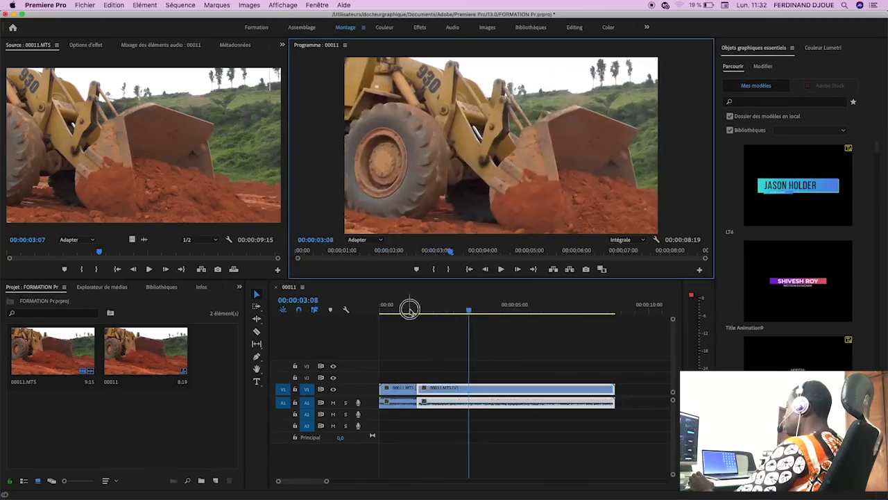
left_click(501, 269)
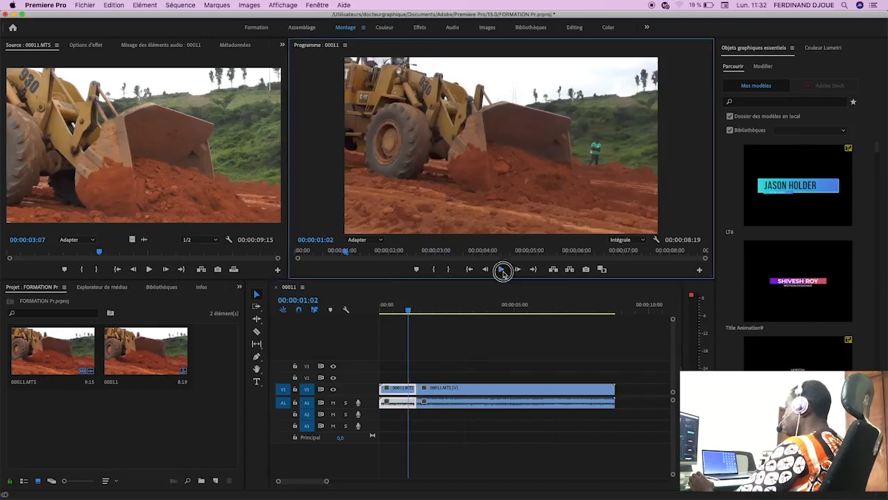
left_click(502, 269)
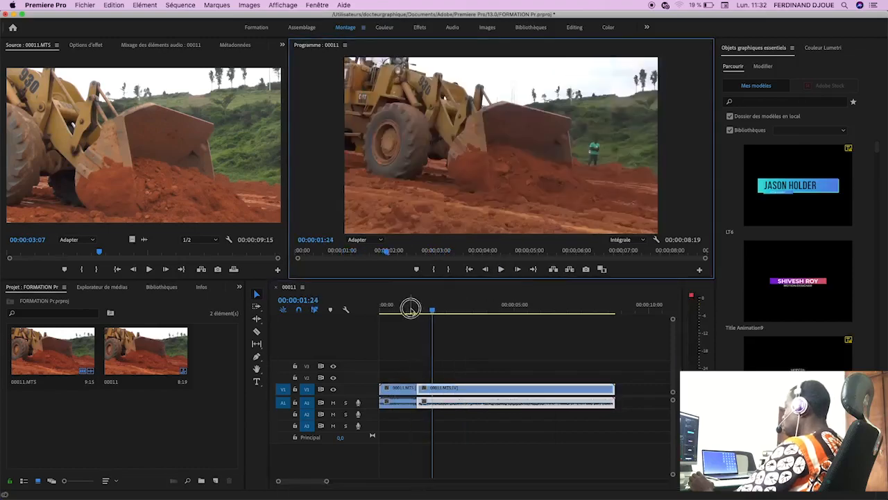
left_click(409, 309)
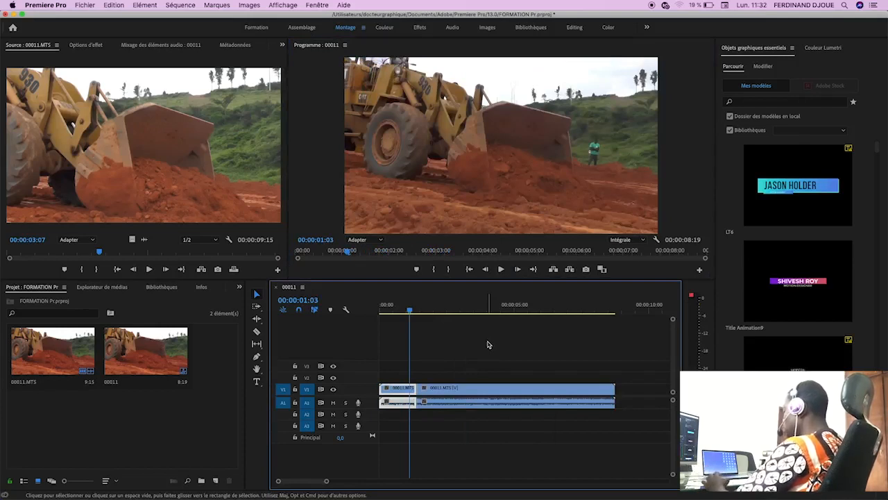
Undo the segment move and the deletion, and remove the short middle segment with Supprimer et raccorder
key("super+z")
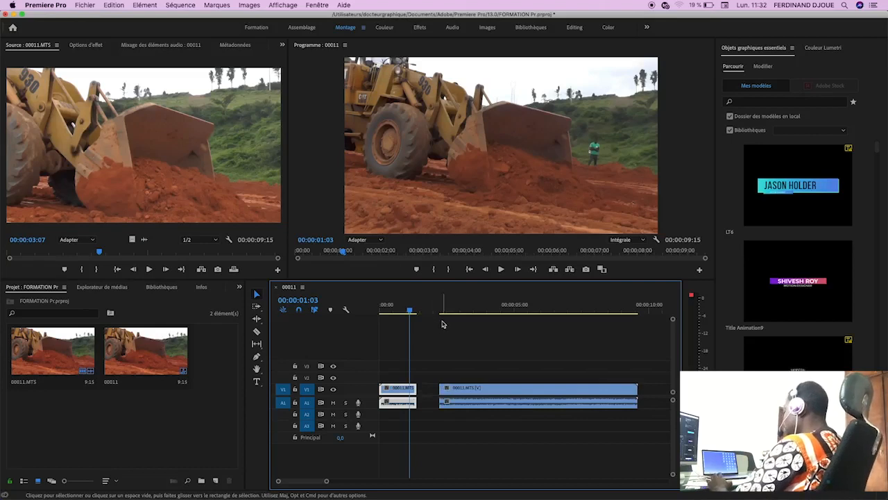
key("super+z")
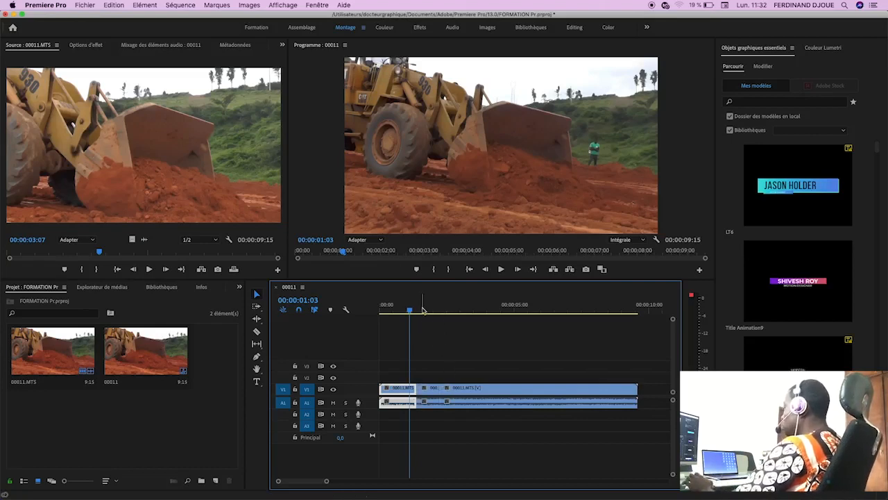
left_click(417, 309)
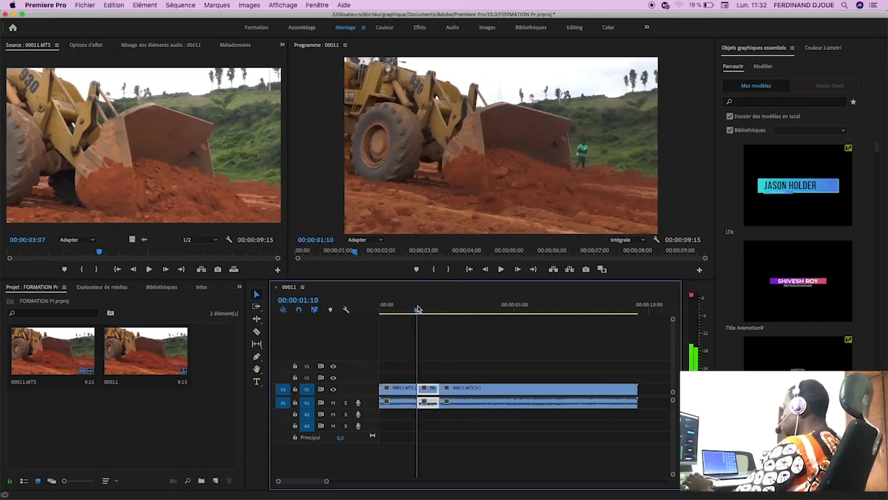
right_click(431, 393)
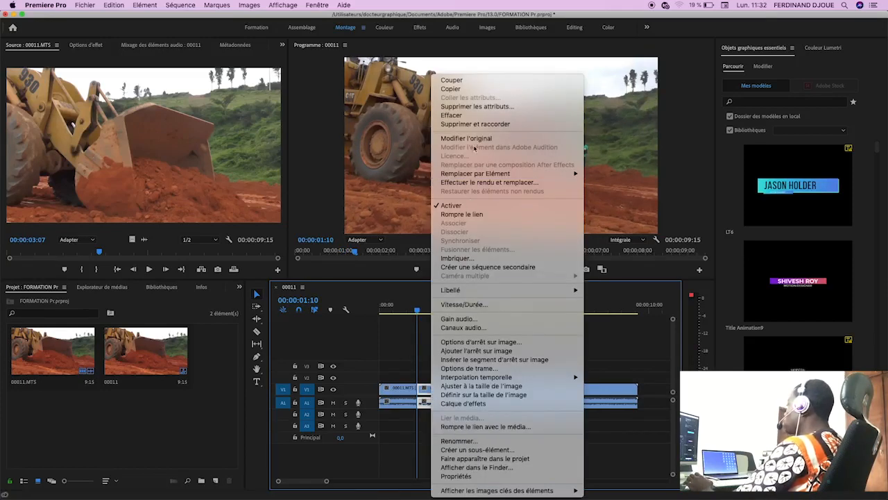
left_click(471, 124)
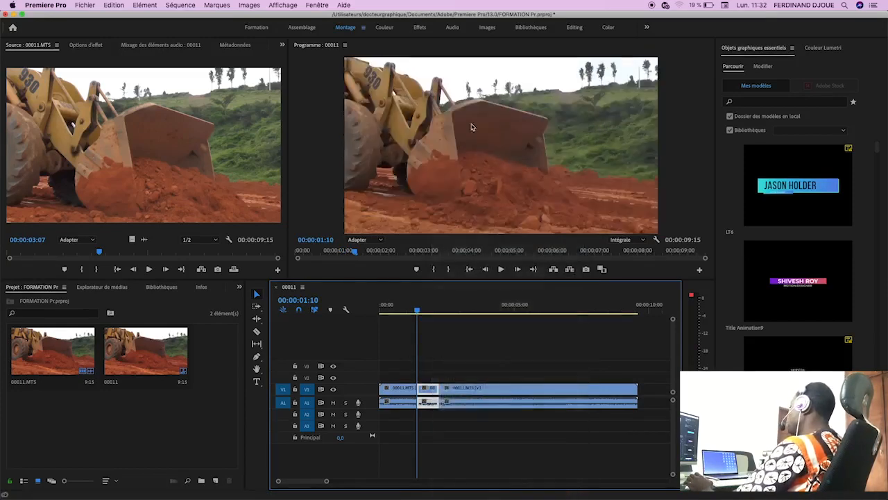
Place the playhead at 00:00:00:06 and play the sequence across the join between the two segments
left_click(412, 310)
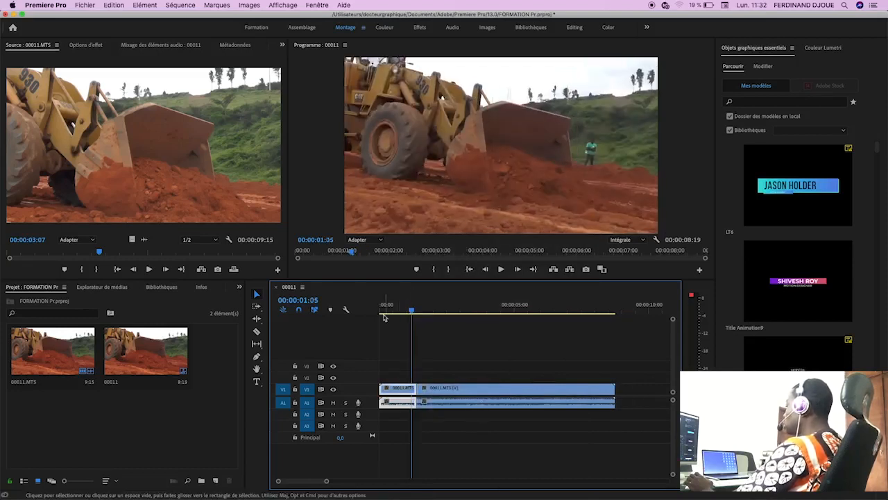
left_click(385, 310)
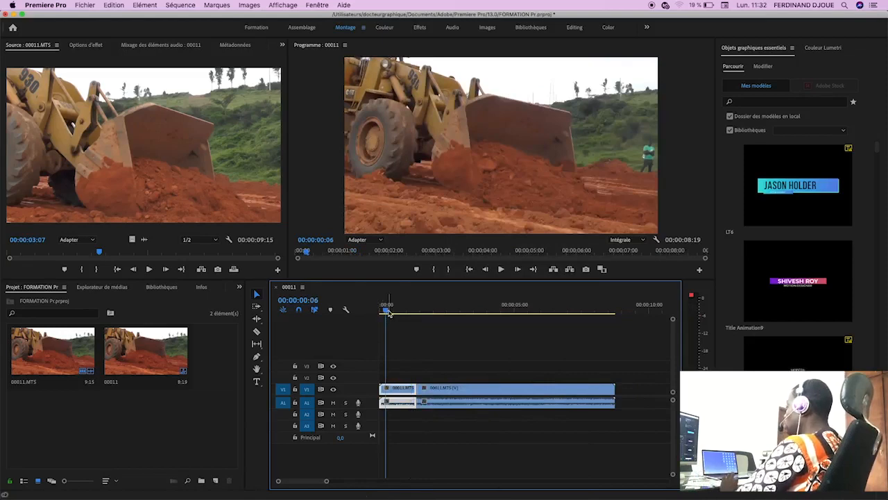
key("space")
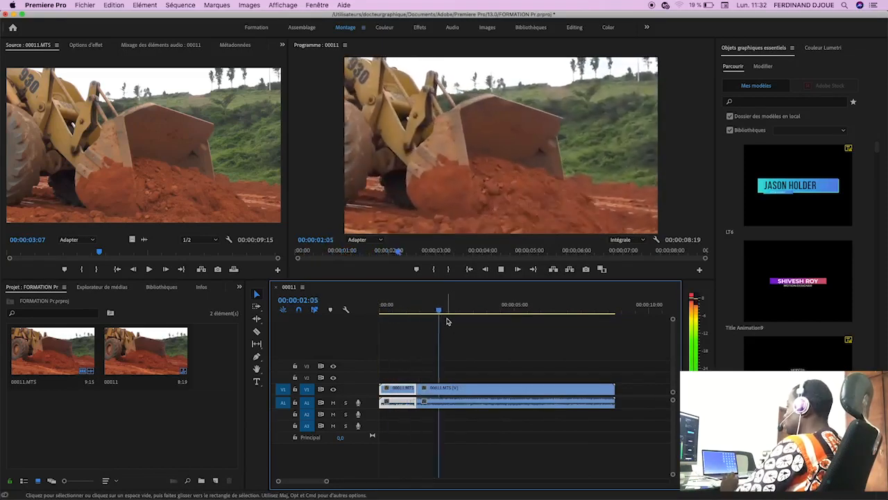
key("space")
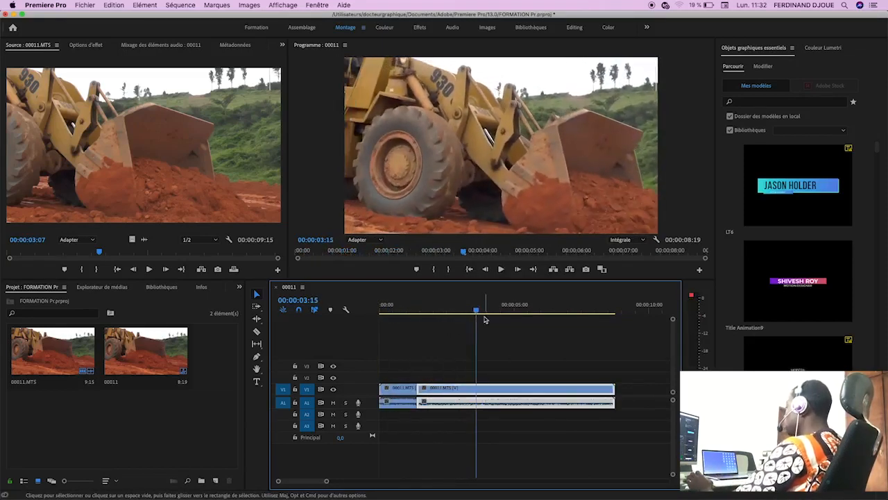
Scrub the playhead back and forth between the first and second segments, and leave it at 00:00:01:18
left_click_drag(477, 320, 430, 328)
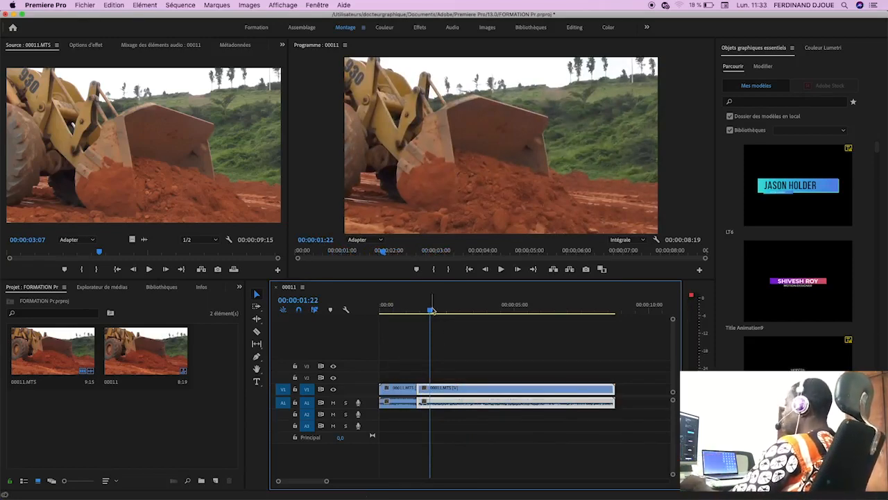
left_click_drag(430, 318, 392, 313)
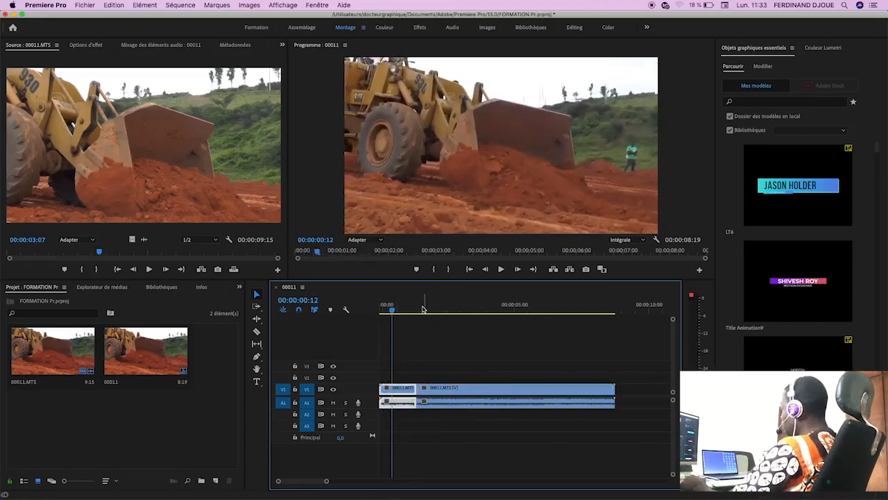
left_click(413, 311)
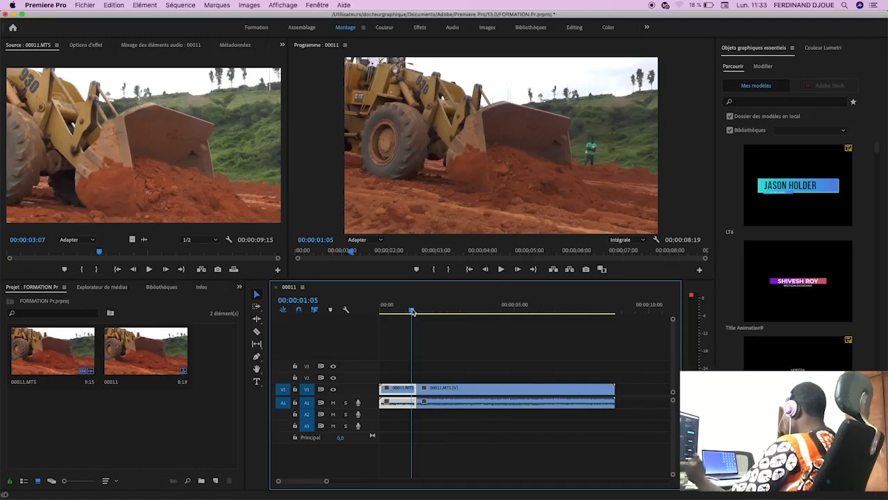
left_click(428, 311)
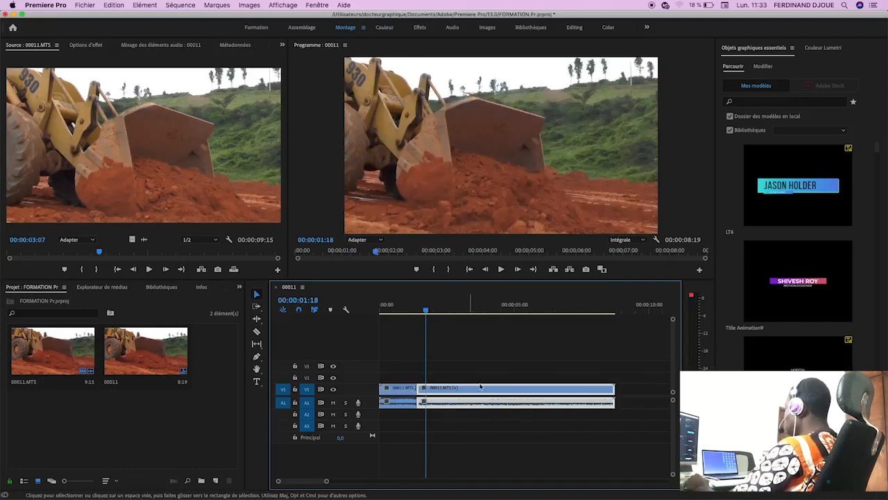
left_click(468, 313)
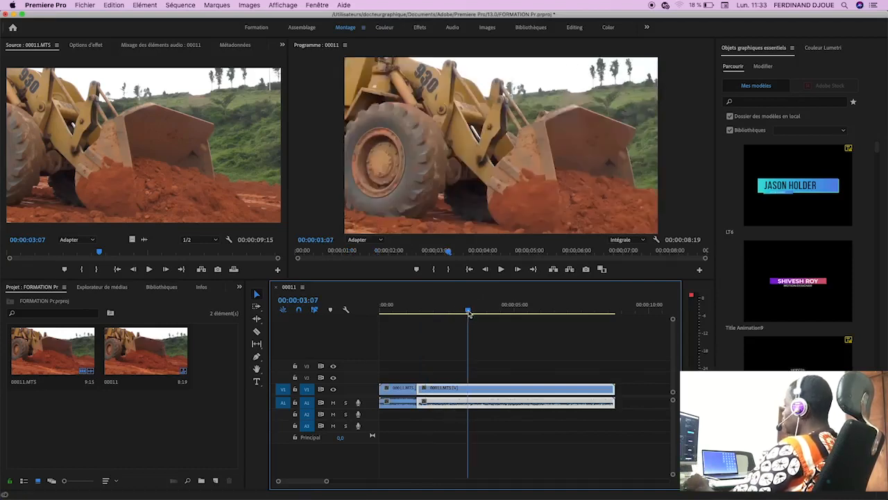
left_click(396, 311)
left_click(453, 312)
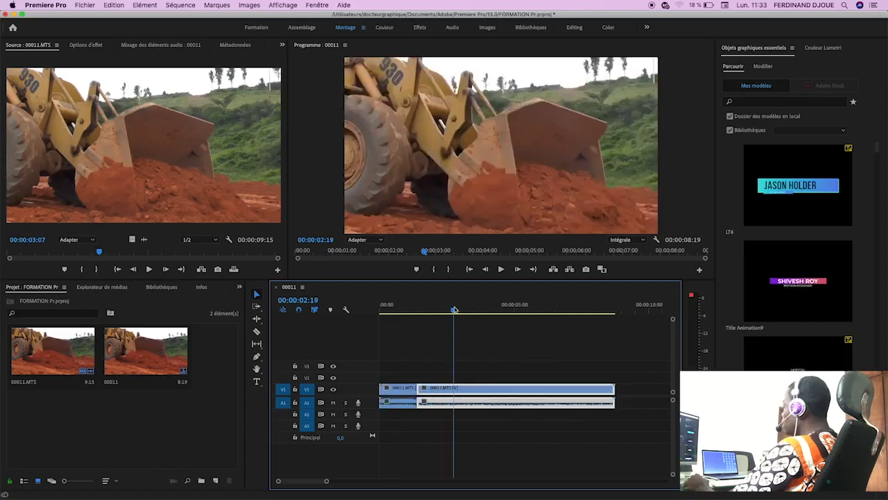
left_click(401, 390)
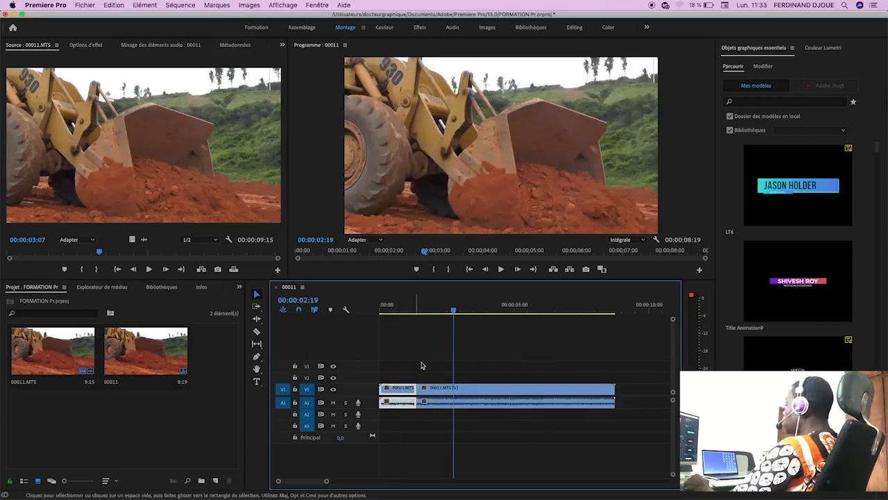
left_click(426, 317)
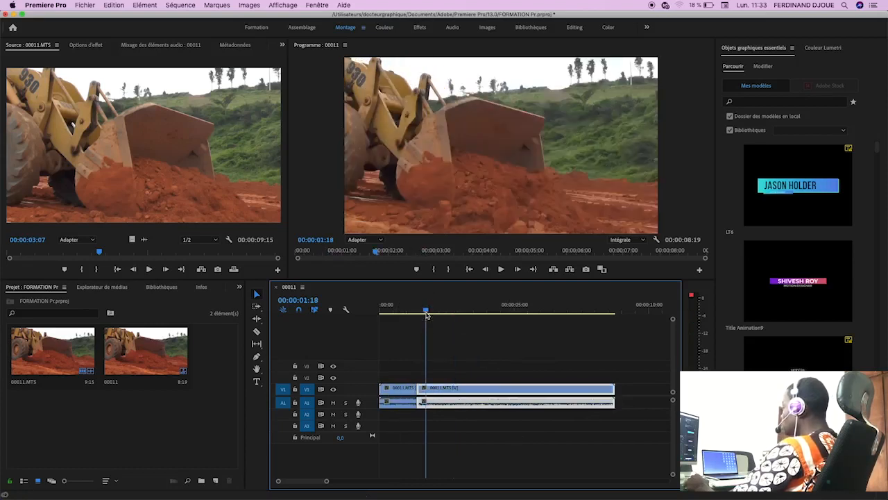
Delete only the audio of the second segment on A1, move the playhead to 00:00:01:23, and undo the deletion
left_click(621, 337)
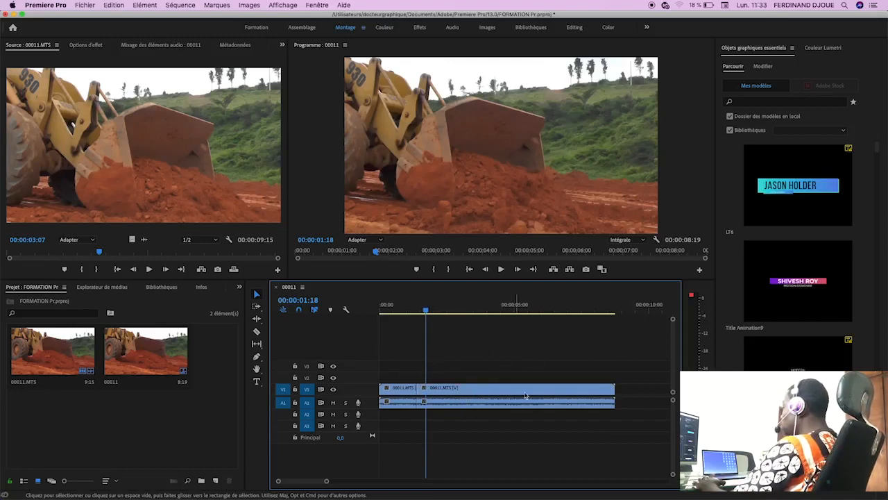
left_click(447, 406)
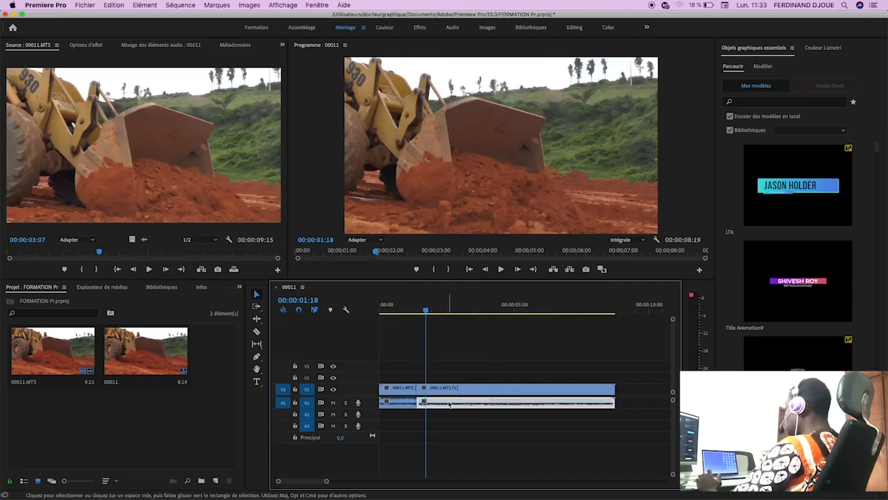
key("Delete")
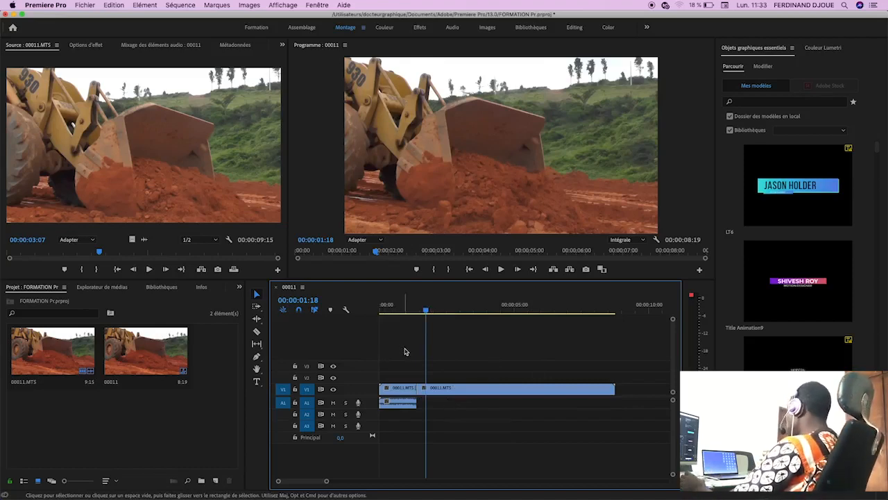
mouse_move(426, 310)
left_mouse_down()
mouse_move(405, 317)
mouse_move(431, 315)
left_mouse_up()
key("super+z")
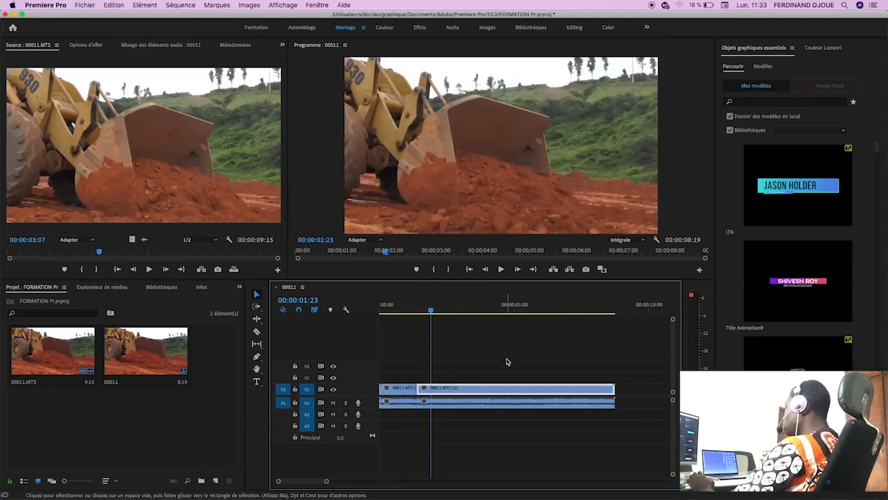
Delete only the video of the second segment on V1, scrub over the remaining audio, and undo the deletion
left_click(606, 402)
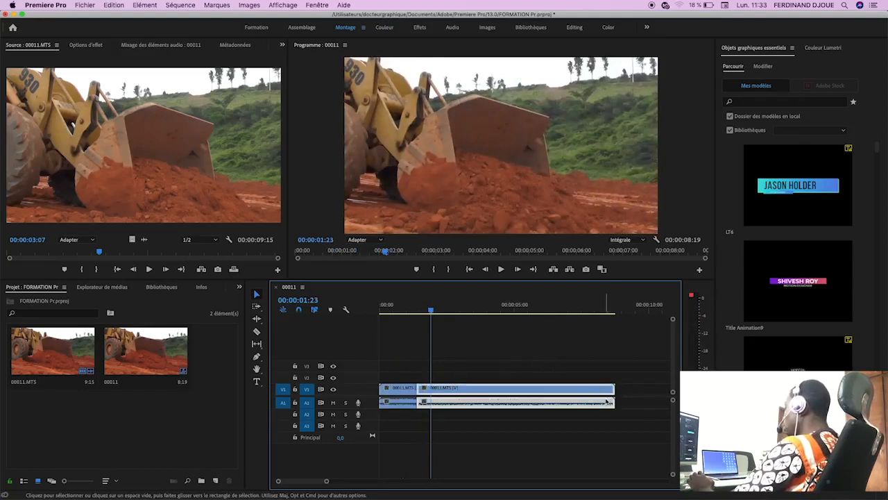
left_click(548, 346)
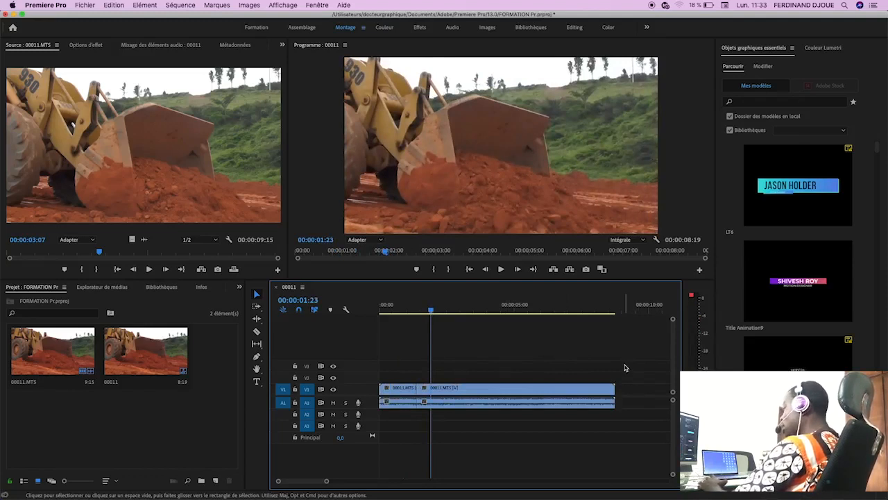
left_click(525, 390)
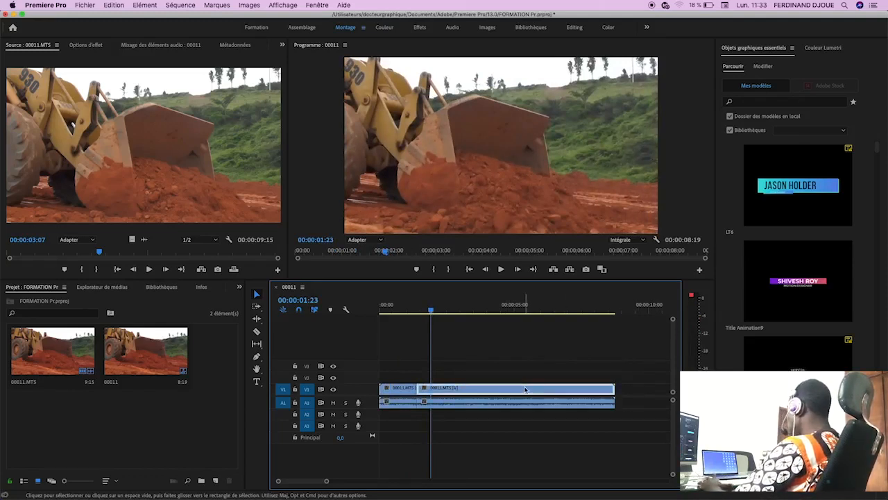
key("Delete")
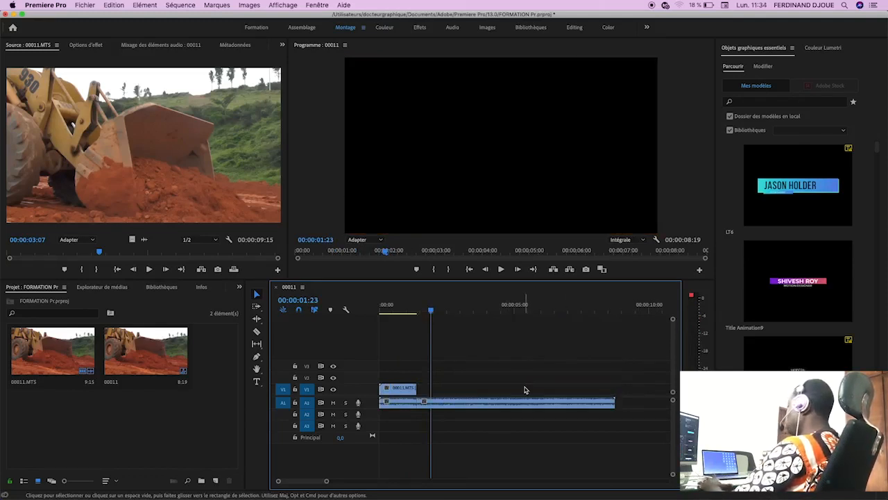
left_click(428, 309)
left_click_drag(428, 309, 504, 329)
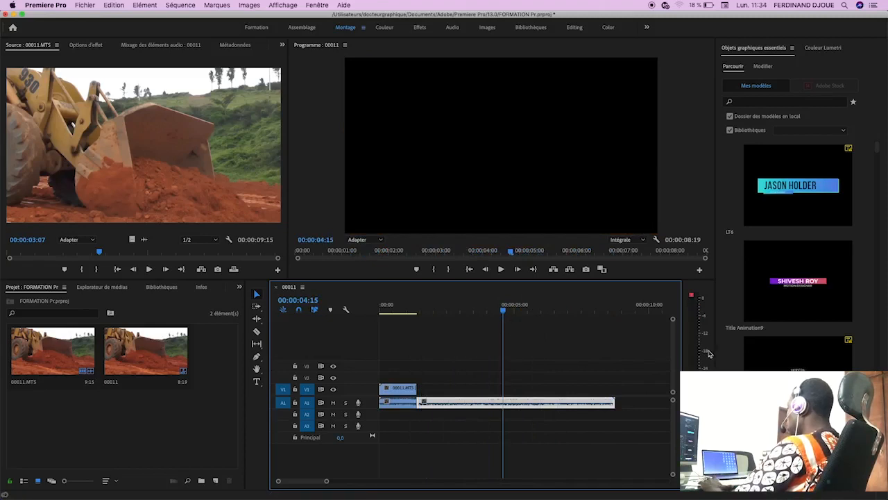
left_click(534, 308)
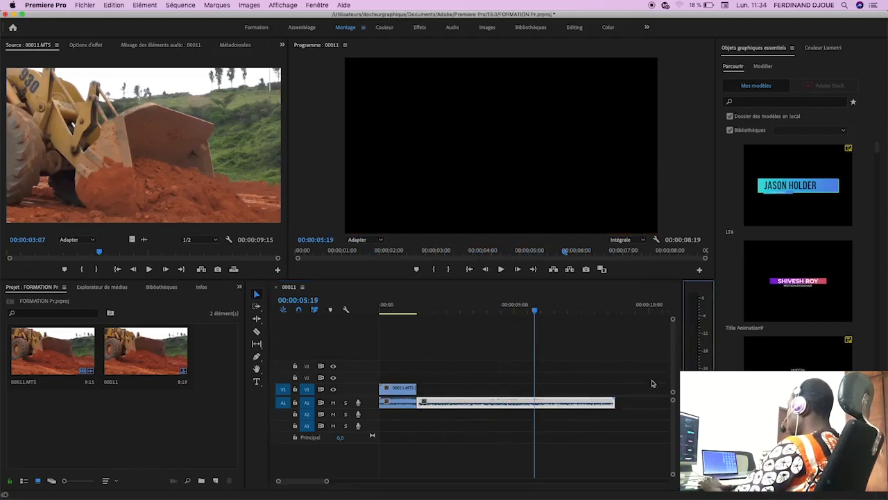
mouse_move(534, 313)
left_mouse_down()
mouse_move(480, 329)
mouse_move(531, 317)
mouse_move(551, 323)
mouse_move(542, 326)
left_mouse_up()
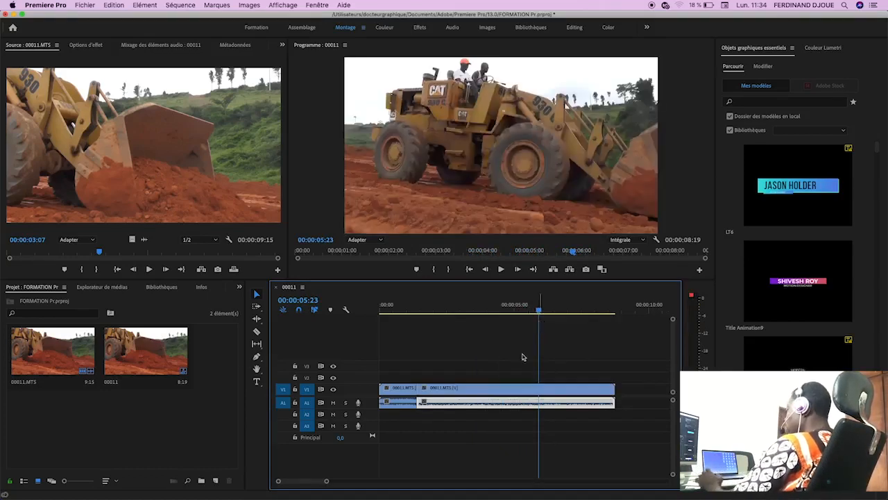
Scrub the playhead over the second and first segments, and place it at 00:00:00:16
left_click_drag(451, 311, 477, 353)
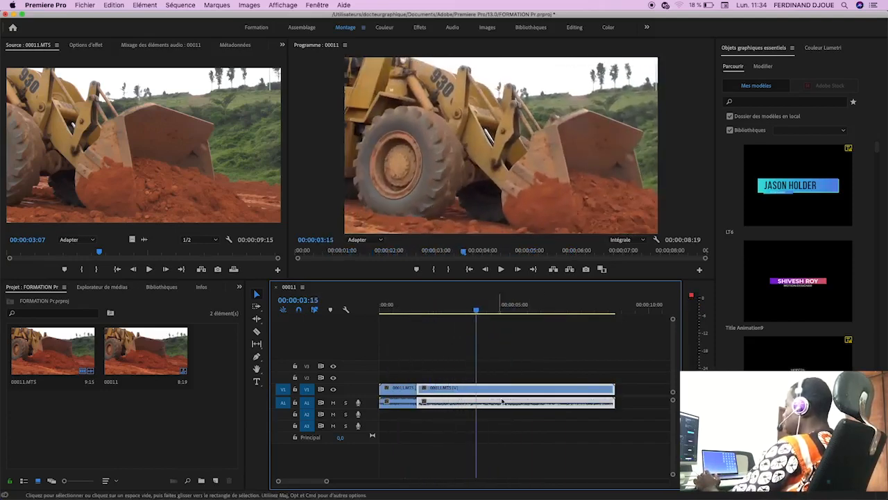
left_click(398, 309)
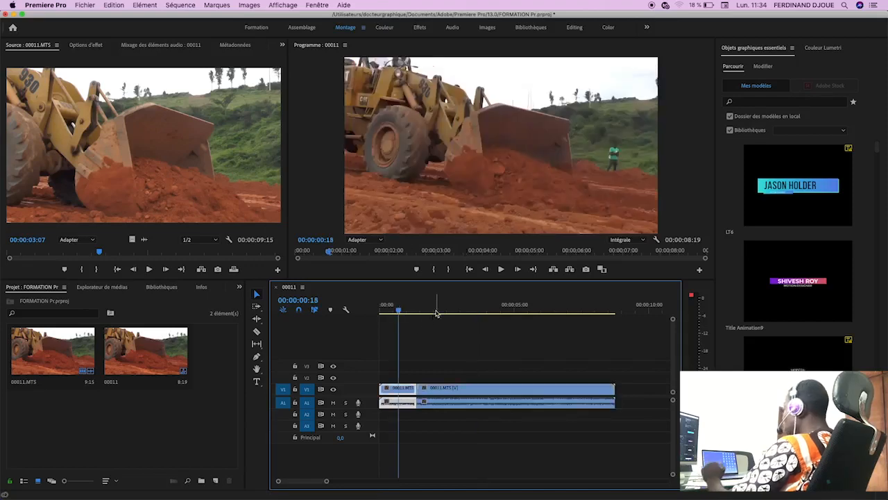
left_click_drag(398, 310, 396, 334)
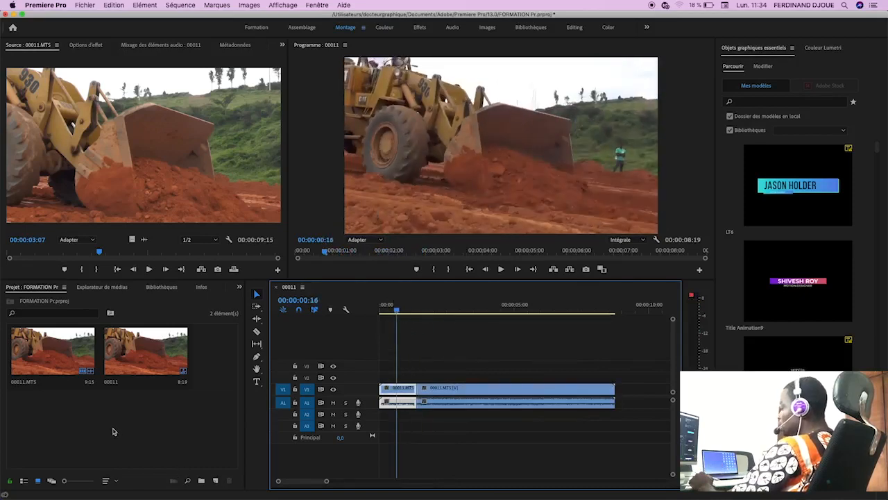
Import the video 00393.MTS from the Bureau folder into the FORMATION Pr project
left_click(112, 431)
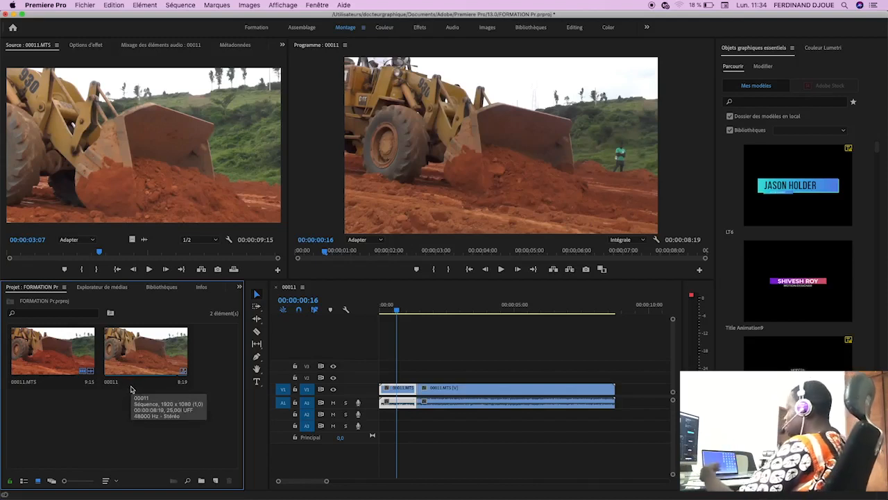
double_click(130, 435)
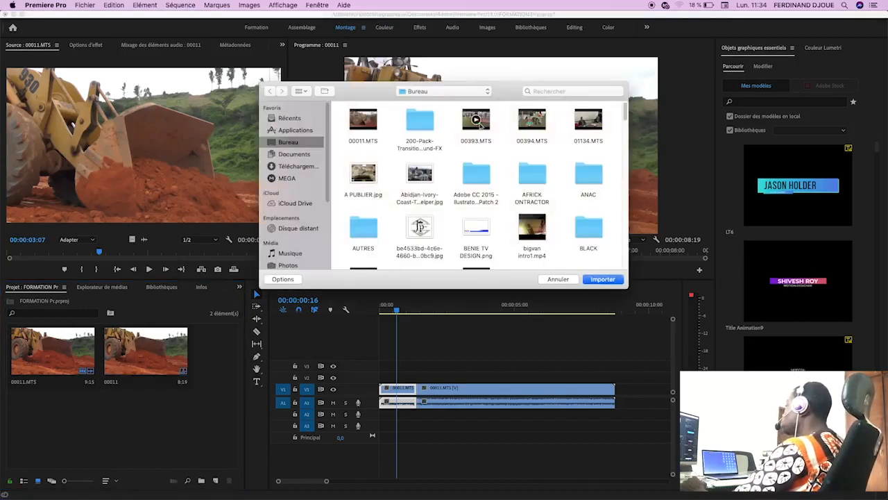
left_click(488, 126)
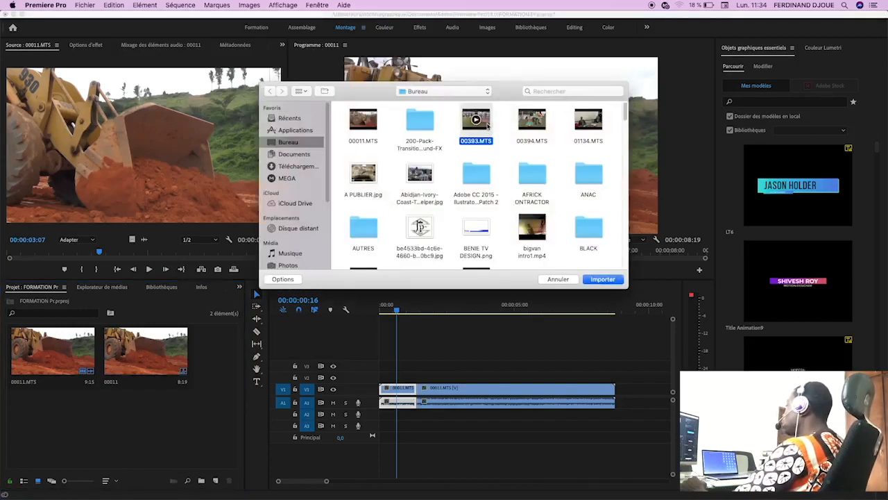
left_click(603, 279)
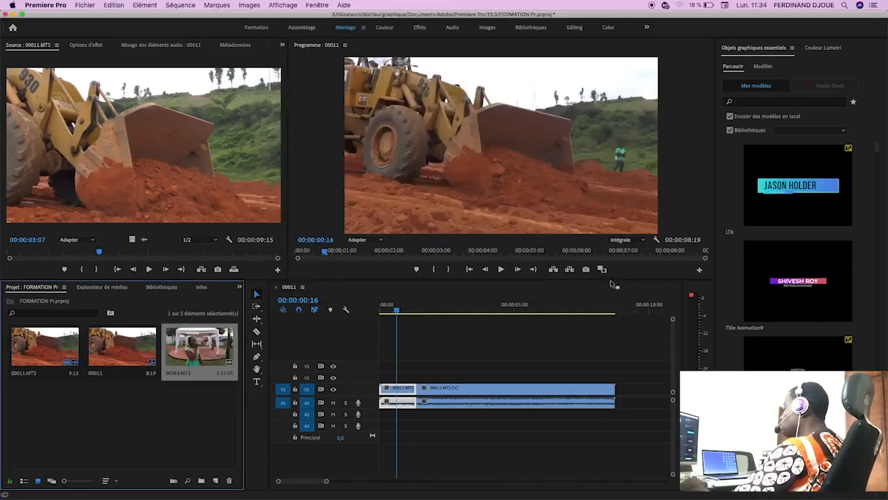
Open 00393.MTS in the source monitor, play it from 00:00:04:18, and stop at 00:00:08:05
double_click(200, 363)
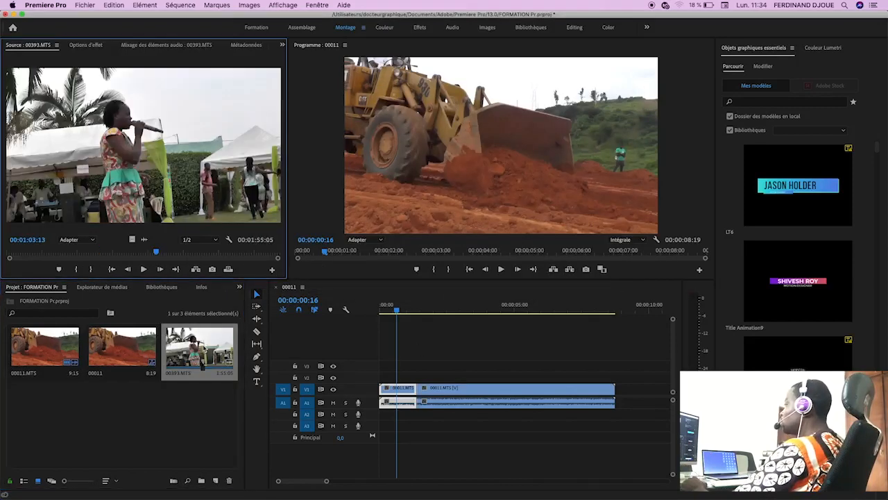
left_click(19, 253)
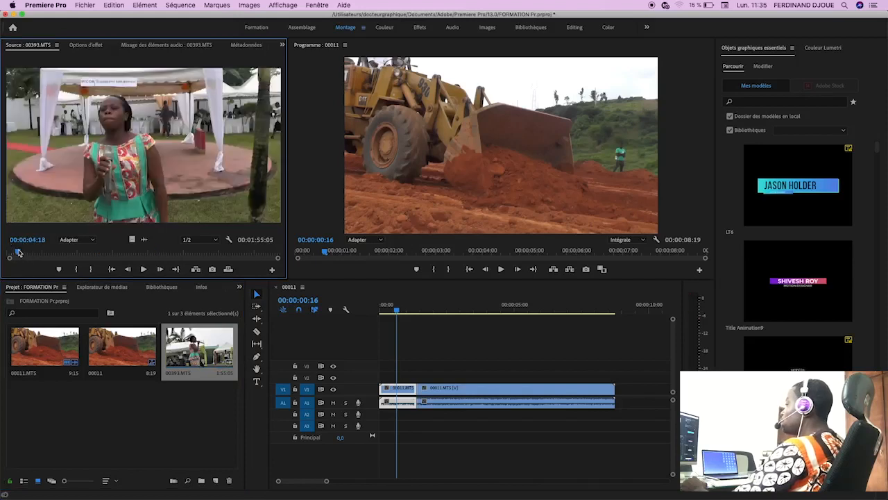
left_click(143, 269)
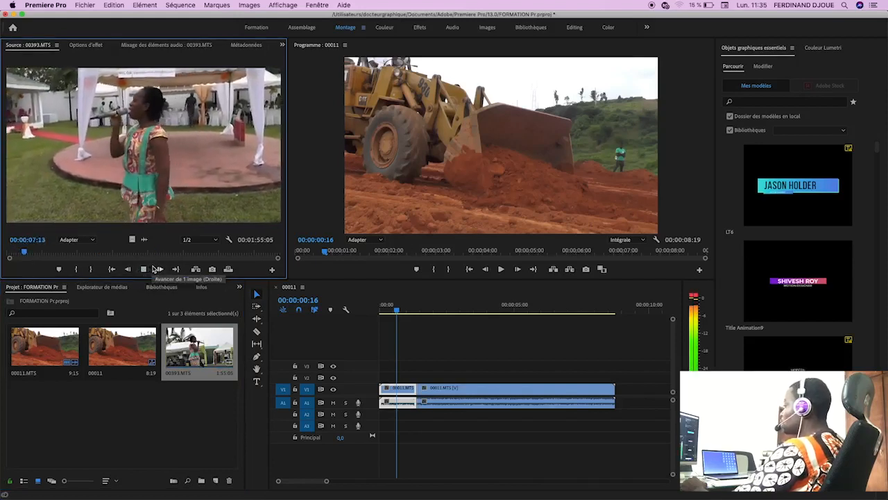
left_click(145, 271)
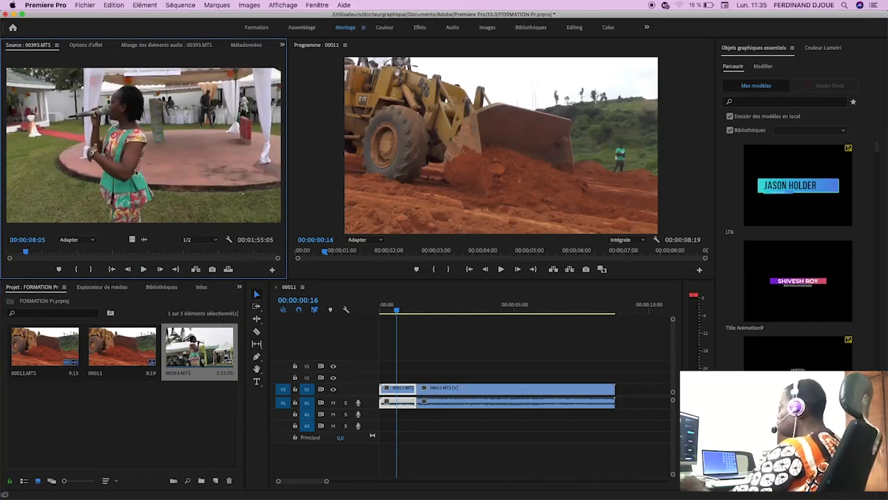
Move the second 00011.MTS segment further along the sequence, and place 00393.MTS on V3 and A3 at 00:00:01:14
left_click(418, 309)
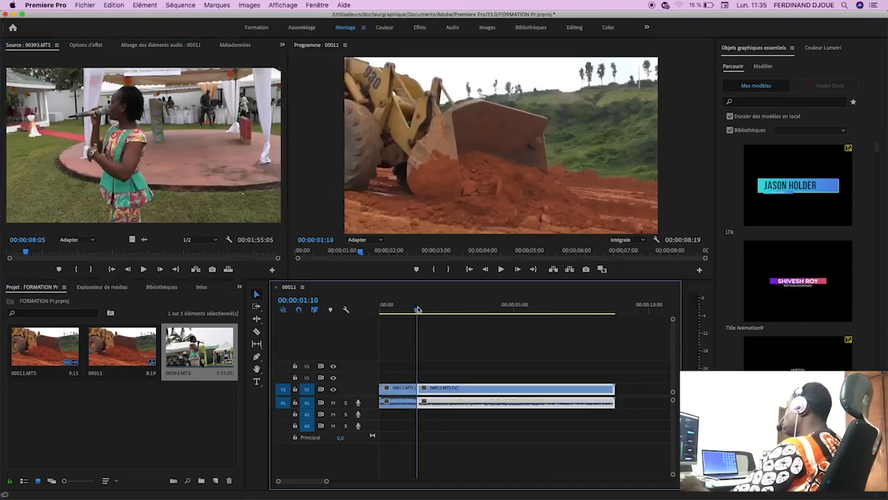
mouse_move(419, 318)
left_mouse_down()
mouse_move(430, 313)
mouse_move(415, 321)
mouse_move(421, 324)
left_mouse_up()
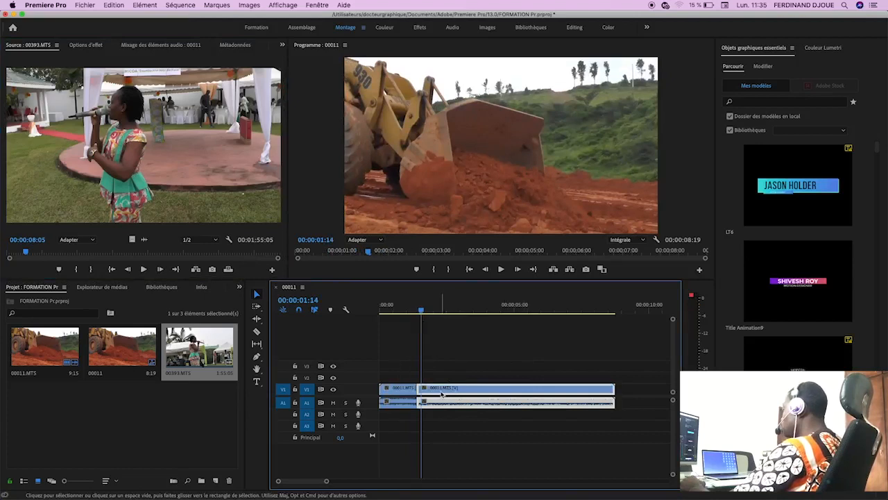
left_click_drag(439, 393, 543, 388)
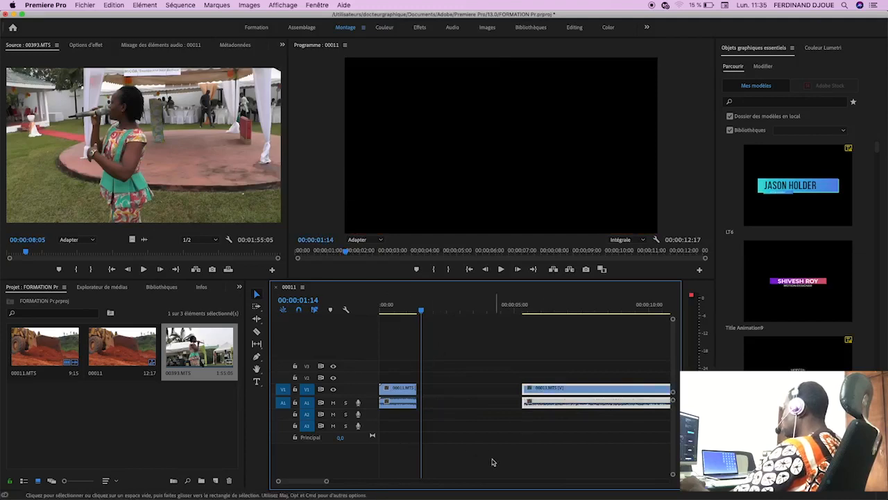
left_click_drag(326, 482, 357, 476)
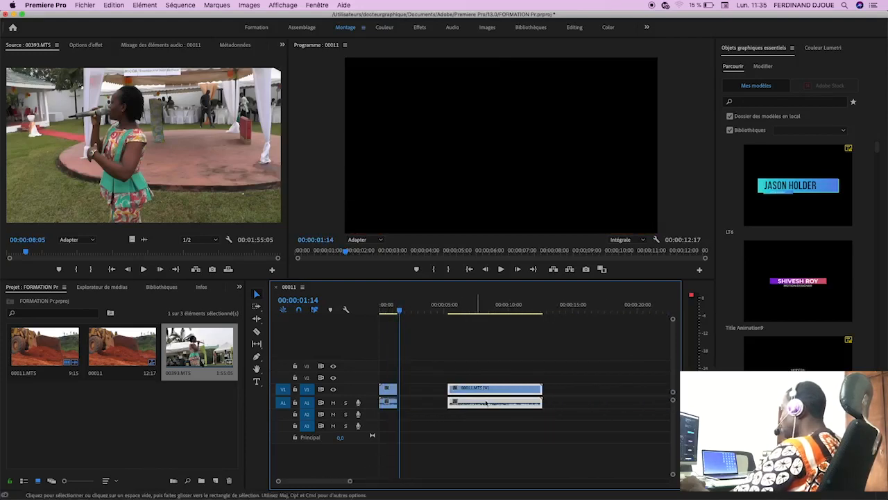
left_click(258, 294)
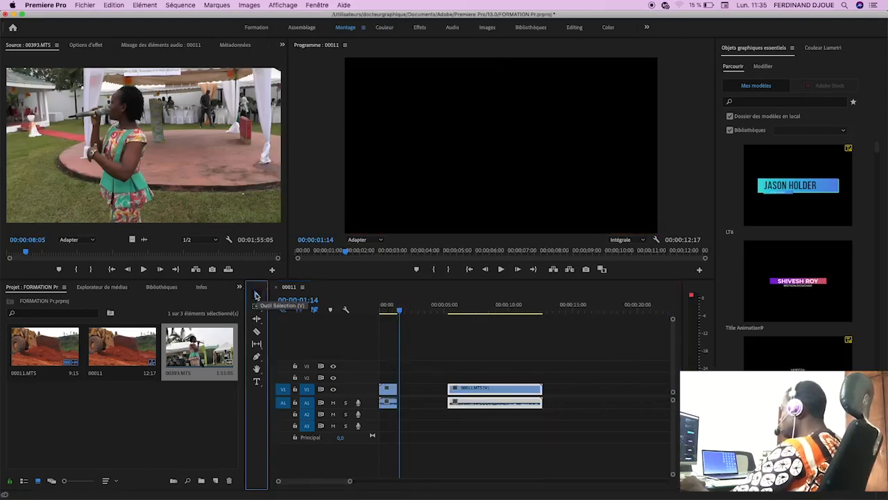
left_click_drag(462, 388, 648, 407)
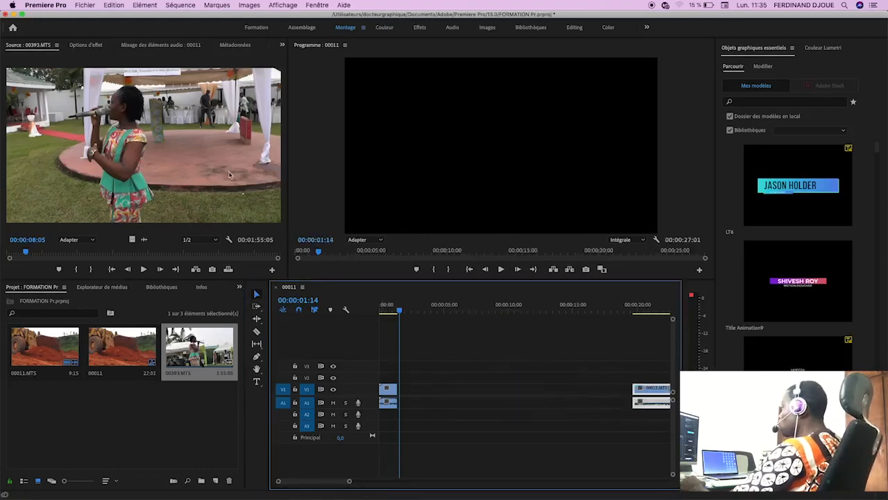
left_click_drag(169, 133, 401, 361)
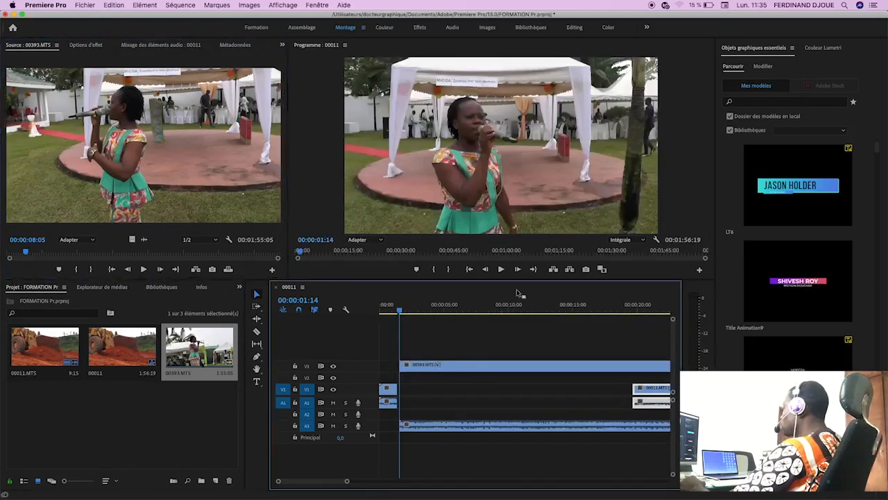
Cut the 00393.MTS clip at 00:00:12:02 and delete the part after the cut
left_click(535, 307)
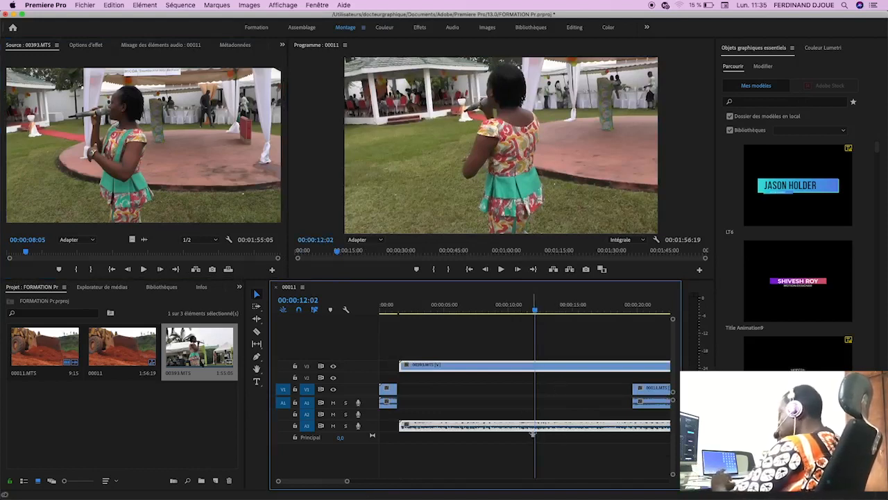
key("c")
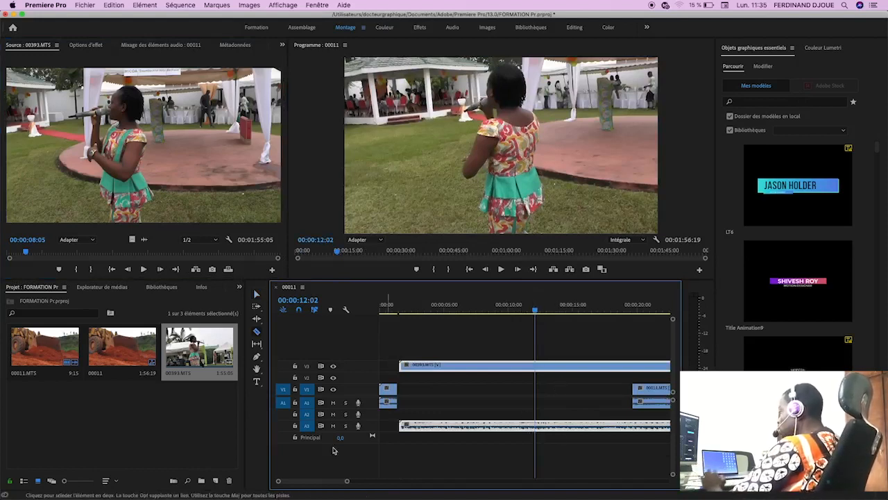
left_click(533, 368)
key("v")
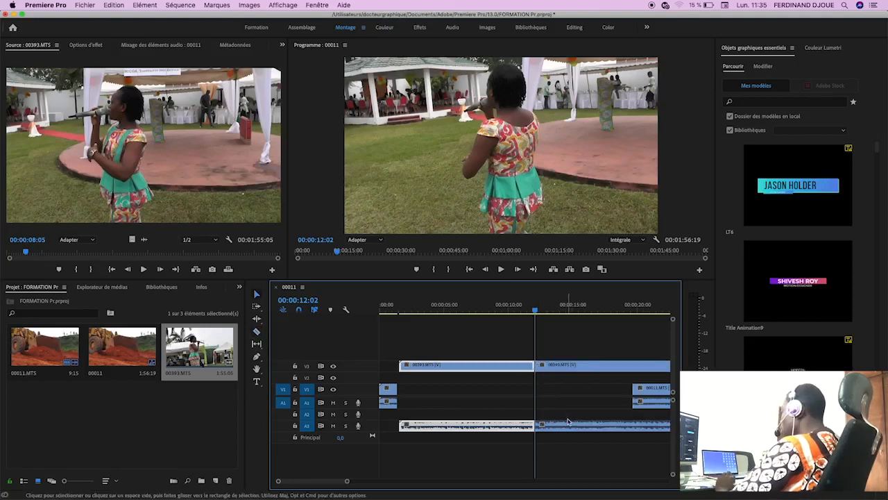
left_click(587, 428)
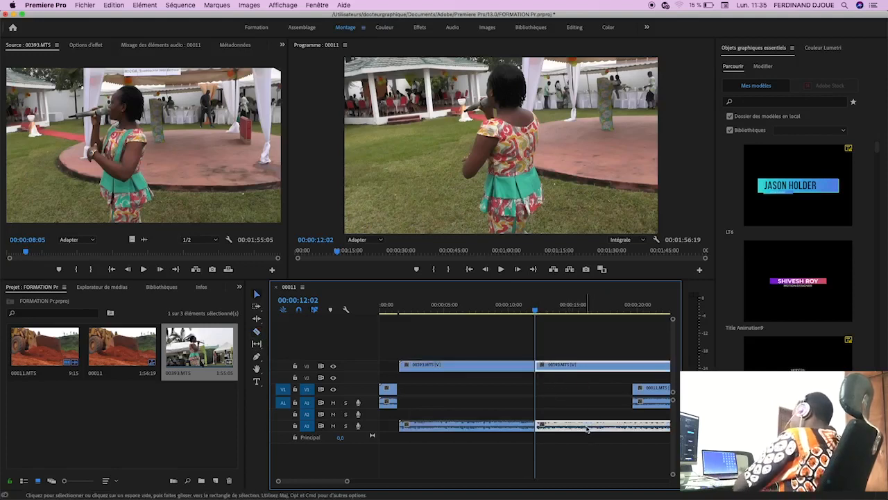
key("Delete")
Move the 00393.MTS segment onto V1 and A1 directly after the first segment, and close the gap before the last 00011.MTS segment
left_click_drag(464, 365, 461, 403)
left_click_drag(481, 389, 483, 393)
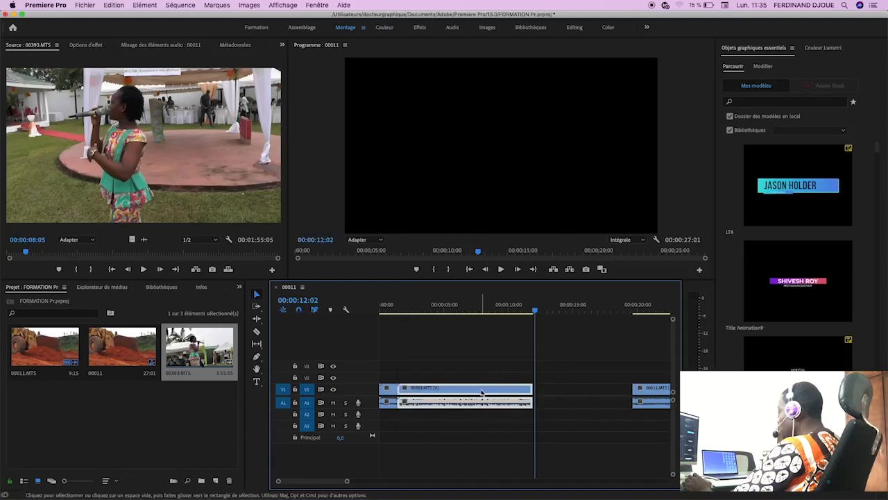
left_click(653, 391)
left_click_drag(652, 391, 577, 403)
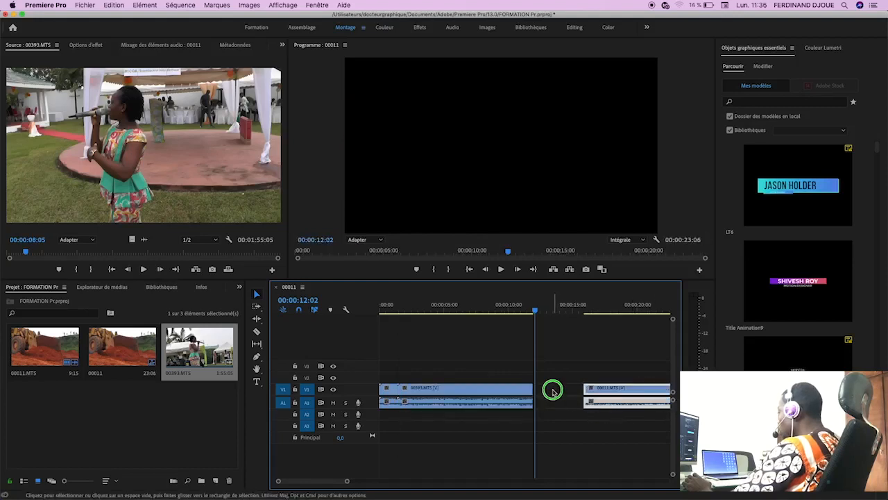
right_click(553, 392)
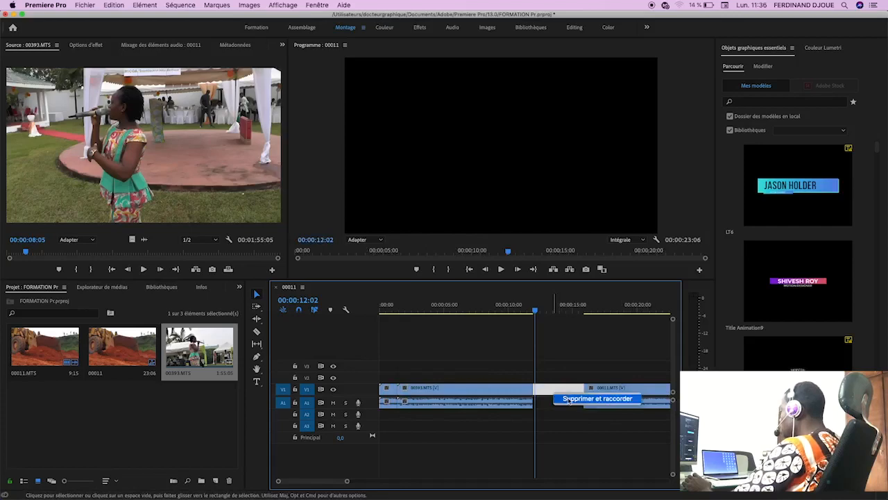
left_click(568, 399)
Return the playhead to the start of the sequence and play the assembled montage
left_click(534, 311)
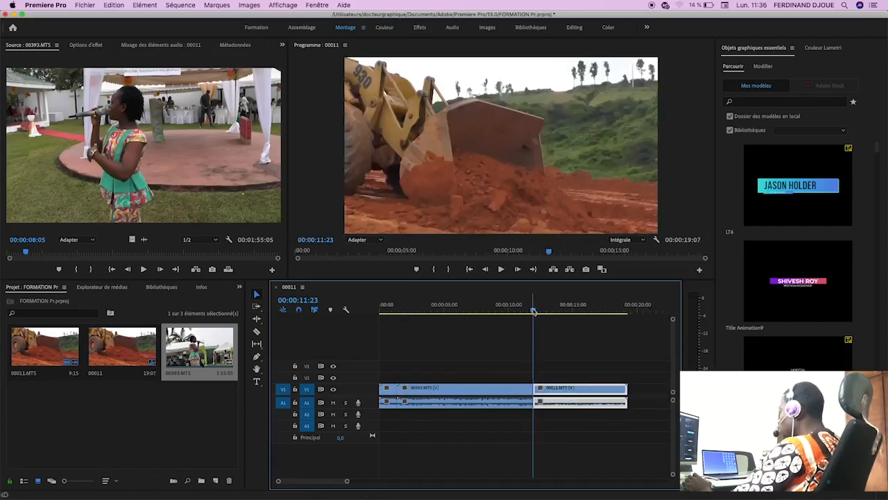
left_click_drag(533, 311, 382, 342)
left_click(501, 270)
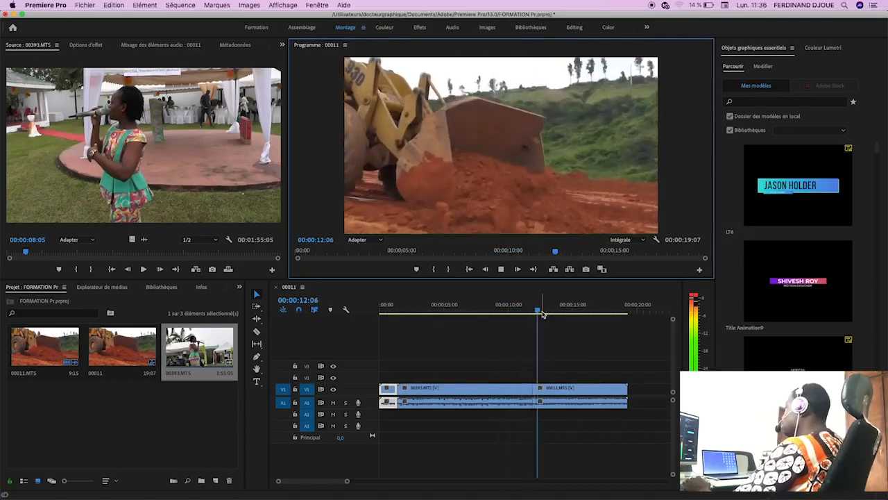
Scrub the playhead over the first segment and the inserted 00393.MTS segment, and place it at 00:00:03:06
left_click(495, 309)
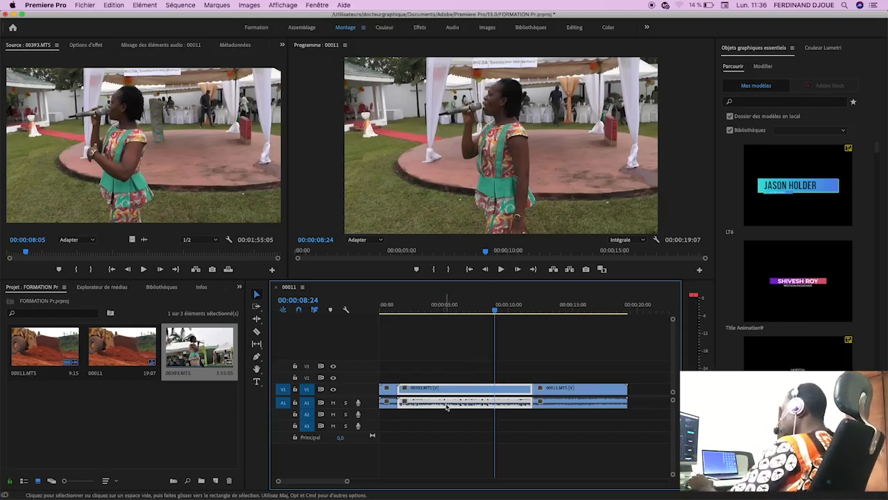
left_click(444, 310)
left_click(390, 309)
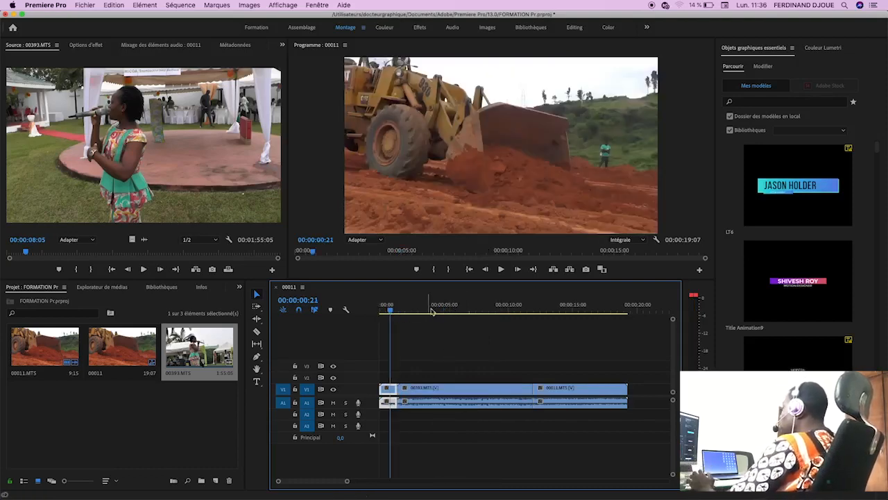
left_click(435, 309)
left_click_drag(481, 315, 430, 327)
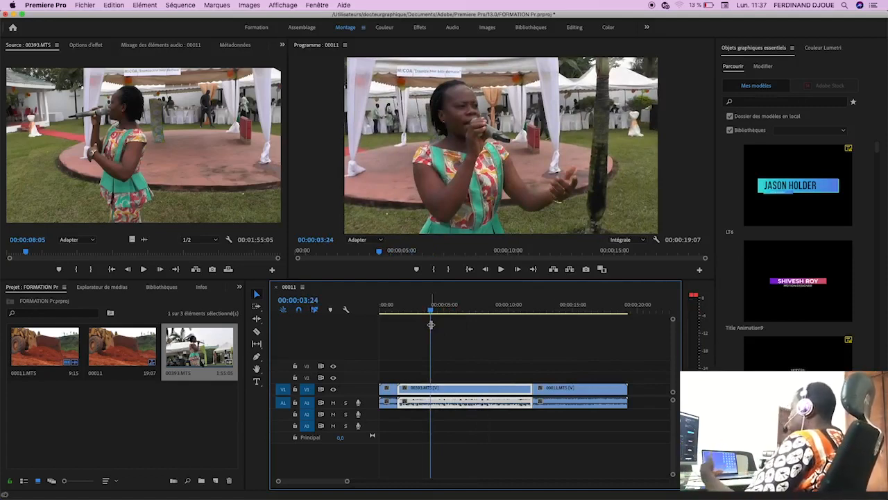
left_click_drag(446, 307, 420, 310)
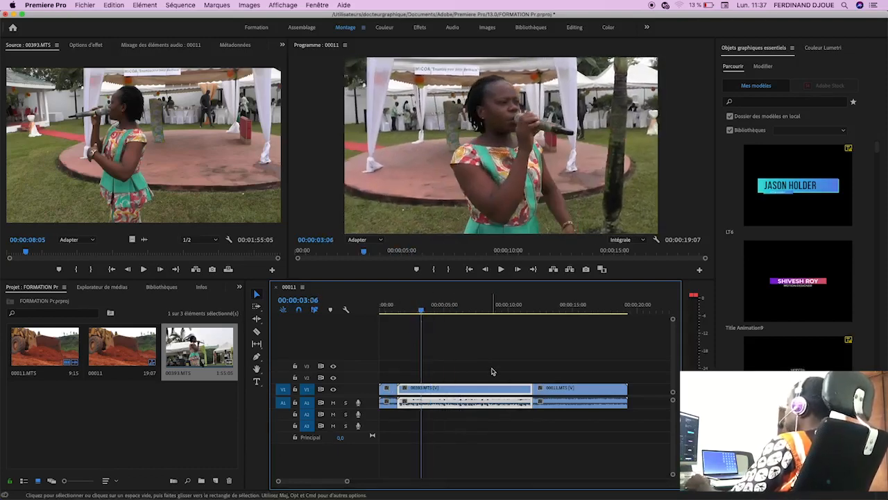
Activate the Type tool and look up the Titrage hérité option among the new project items
left_click(256, 381)
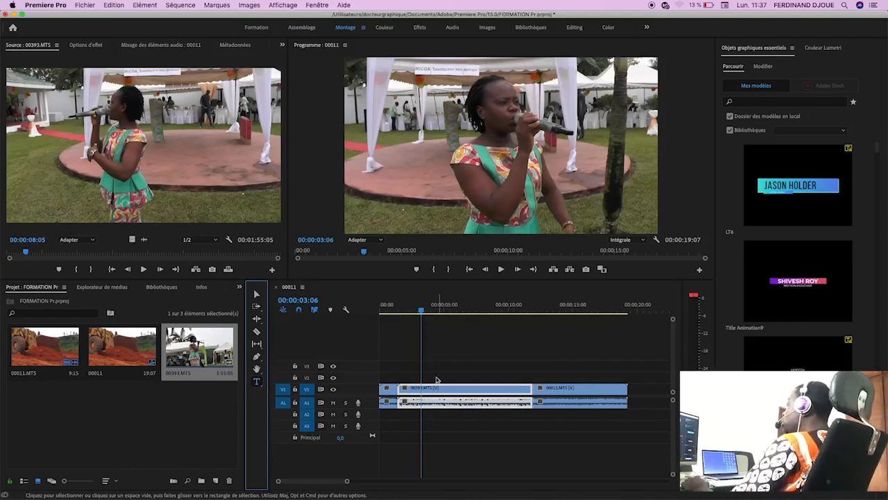
left_click(85, 5)
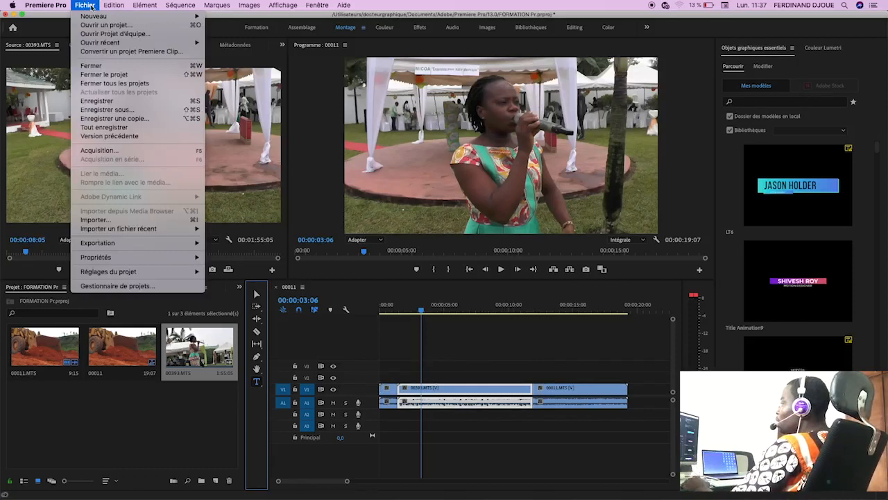
mouse_move(92, 15)
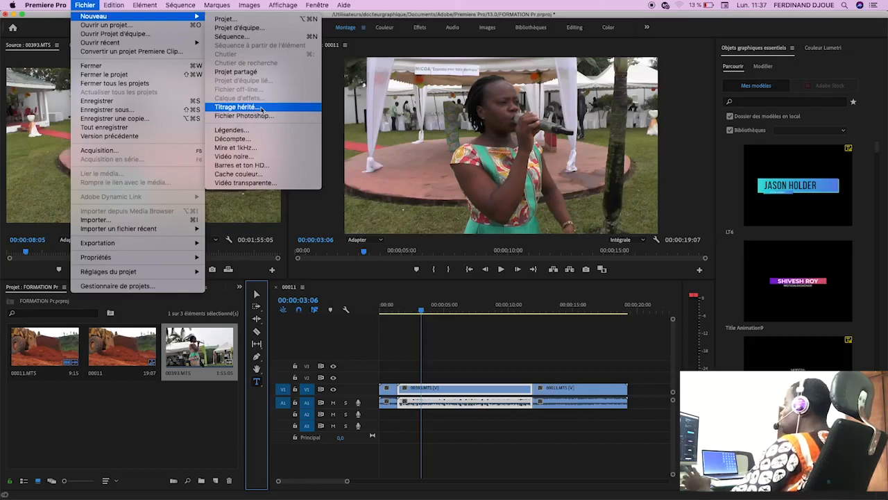
left_click(409, 308)
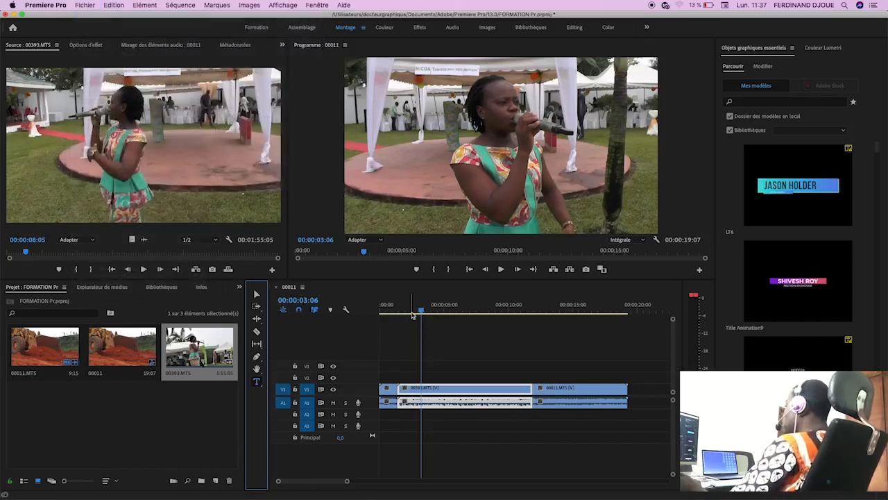
Place the playhead at 00:00:04:01, add the text "formation vidéo" over the image, and move it to the lower part of the frame
left_click(454, 308)
left_click(419, 308)
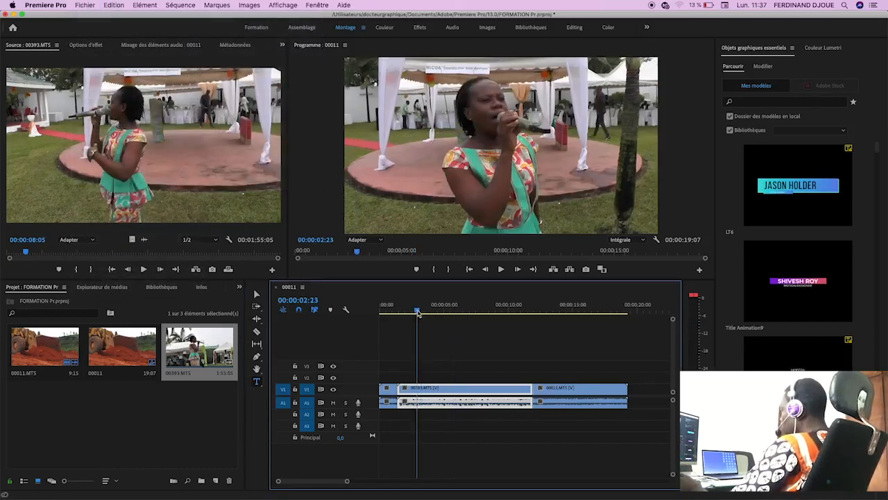
left_click(431, 311)
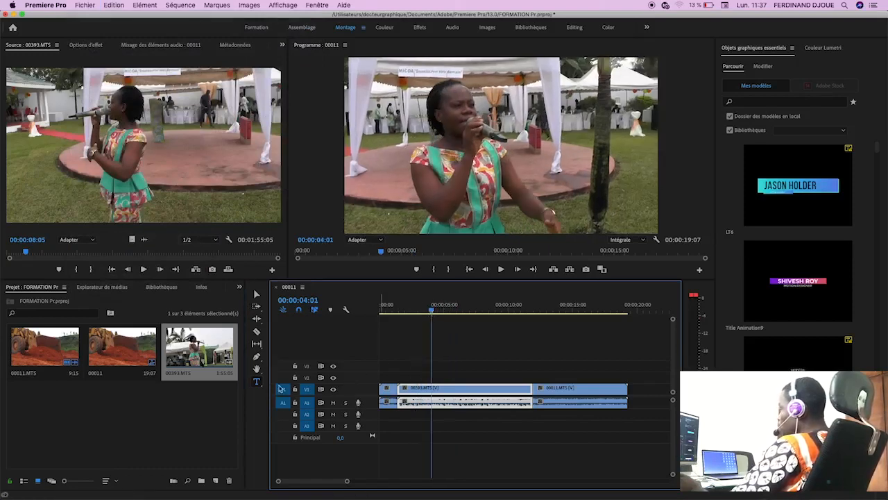
left_click(257, 382)
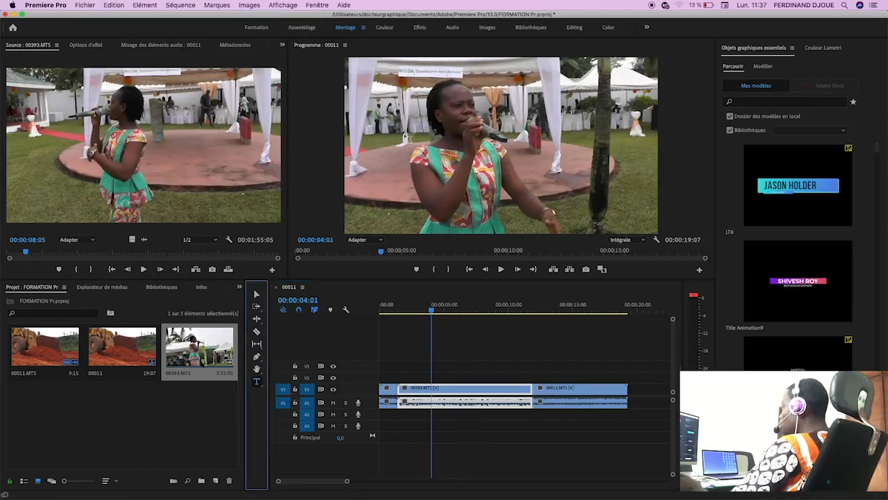
left_click(380, 173)
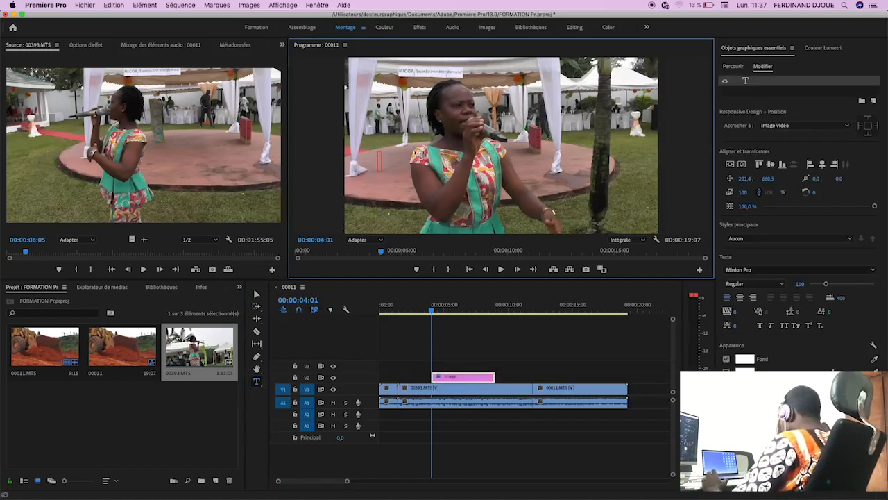
type("for")
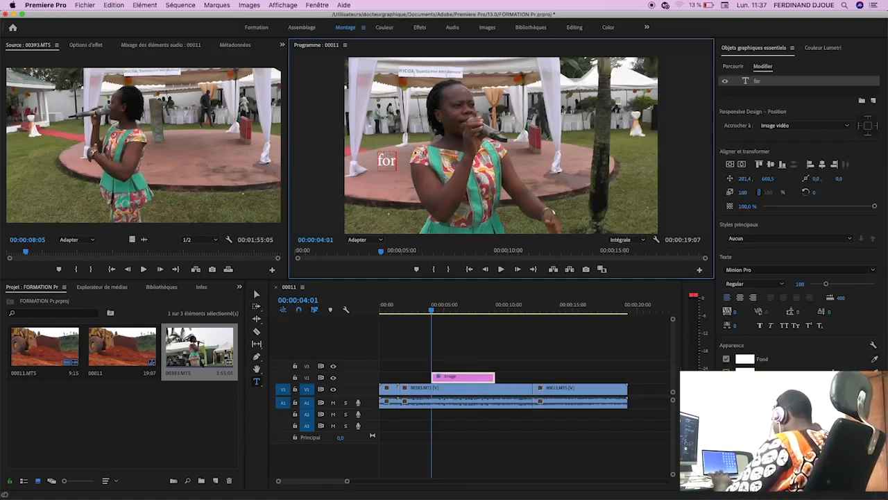
type("matio")
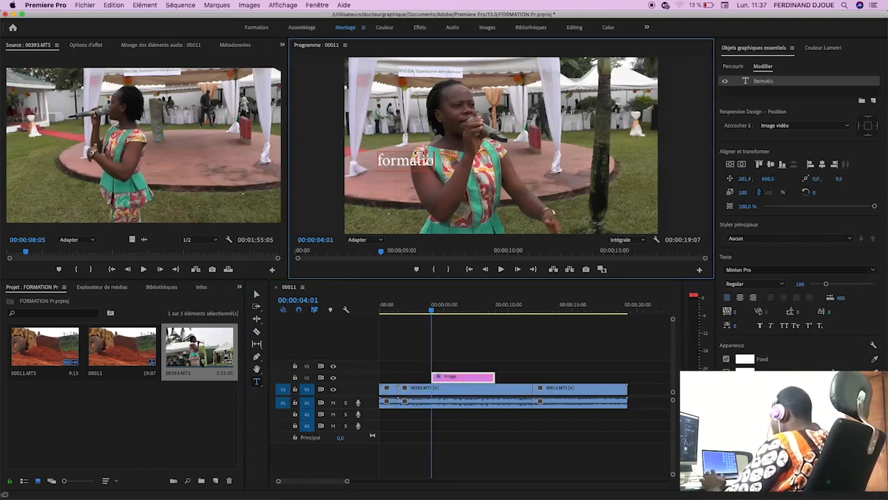
type("n vid")
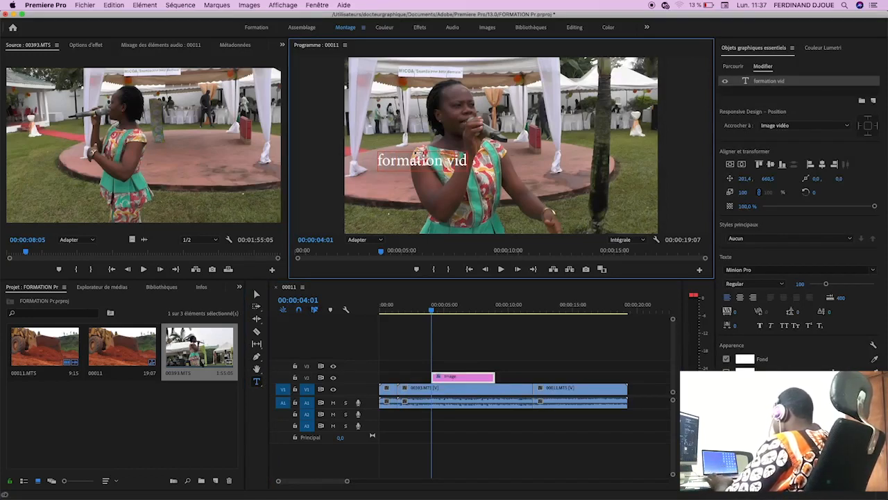
type("éo")
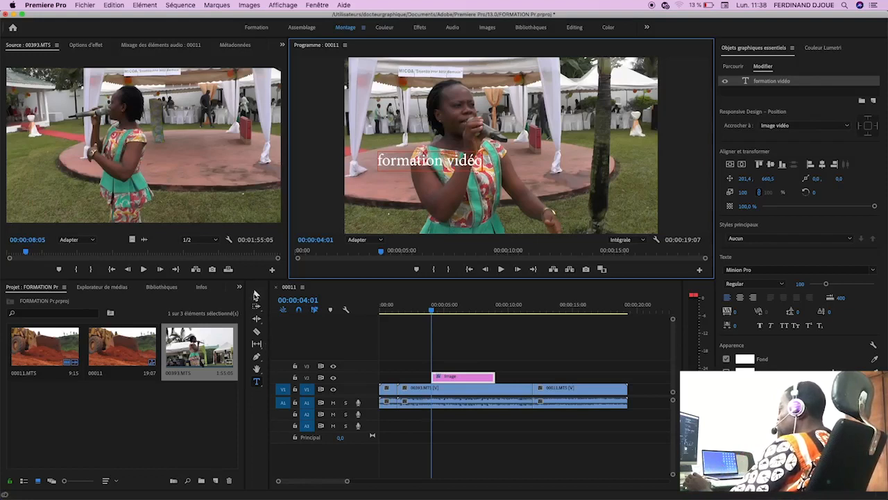
left_click(256, 294)
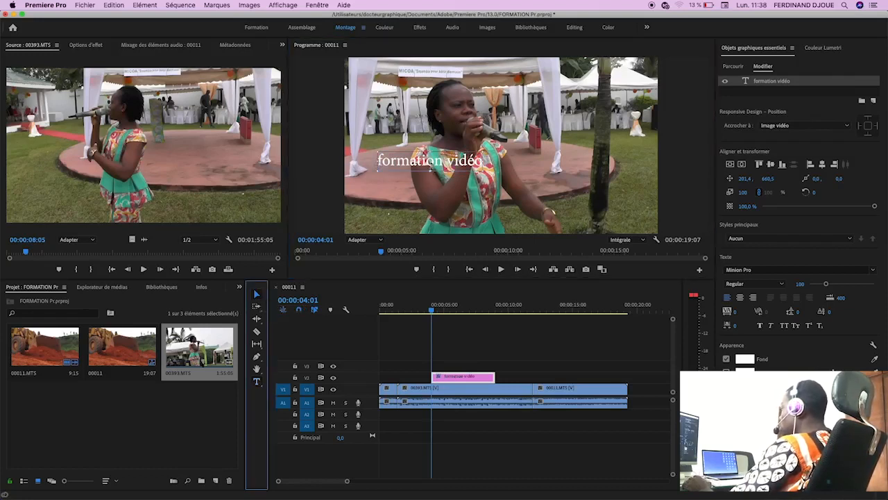
left_click_drag(430, 170, 444, 207)
Play the montage from 00:00:03:05 past the end of the title, and save the project
left_click(420, 306)
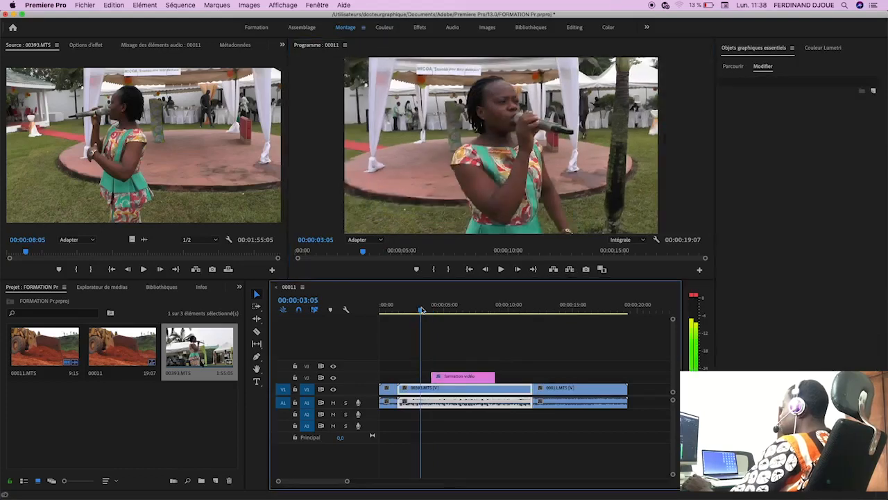
left_click(501, 269)
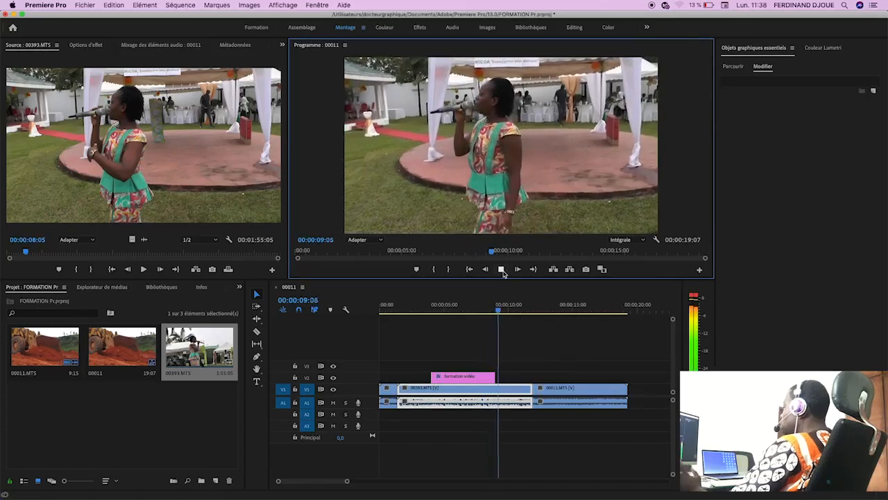
left_click(502, 270)
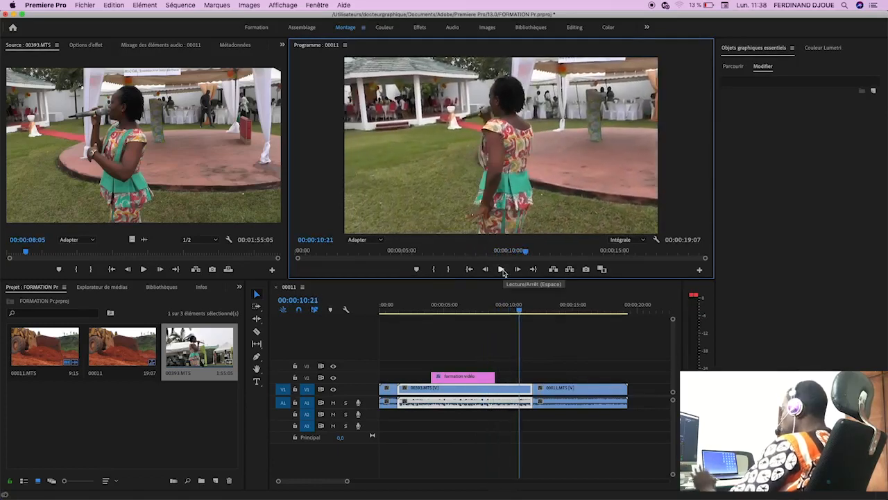
key("super+s")
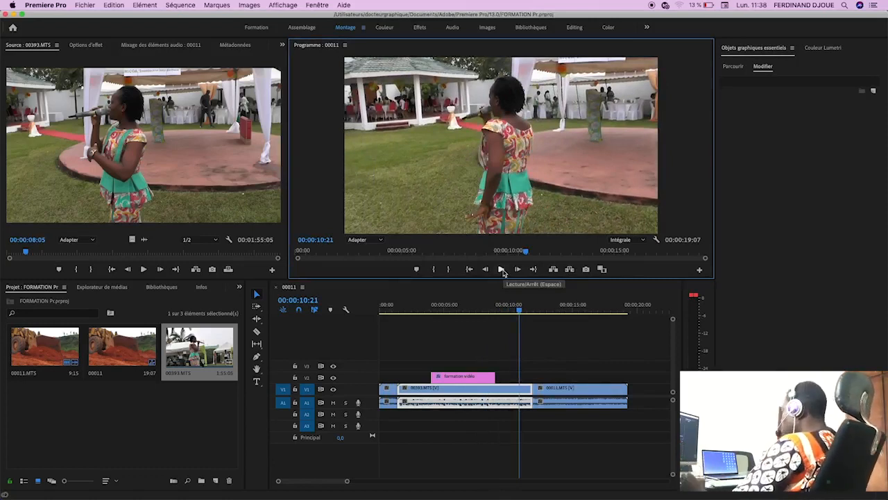
Scrub through the first segment and the titled part of the 00393.MTS segment, and place the playhead at 00:00:03:09
left_click(431, 309)
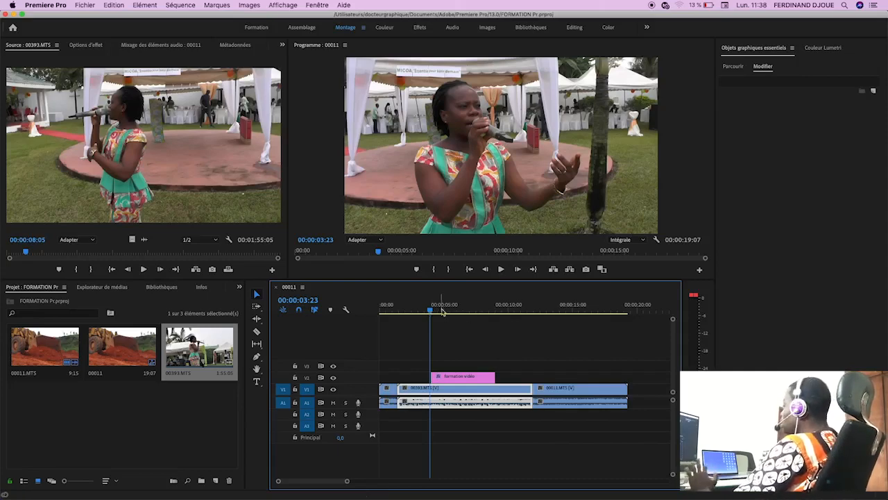
left_click(444, 310)
left_click_drag(444, 309, 460, 326)
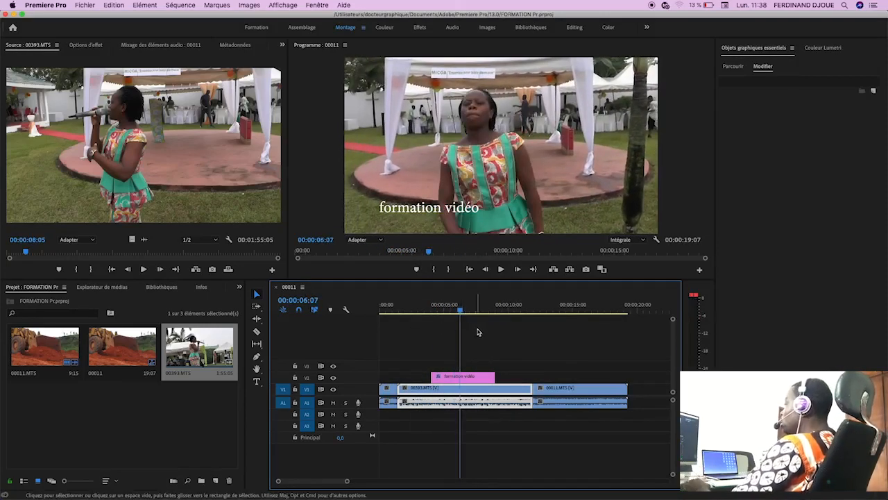
left_click(387, 311)
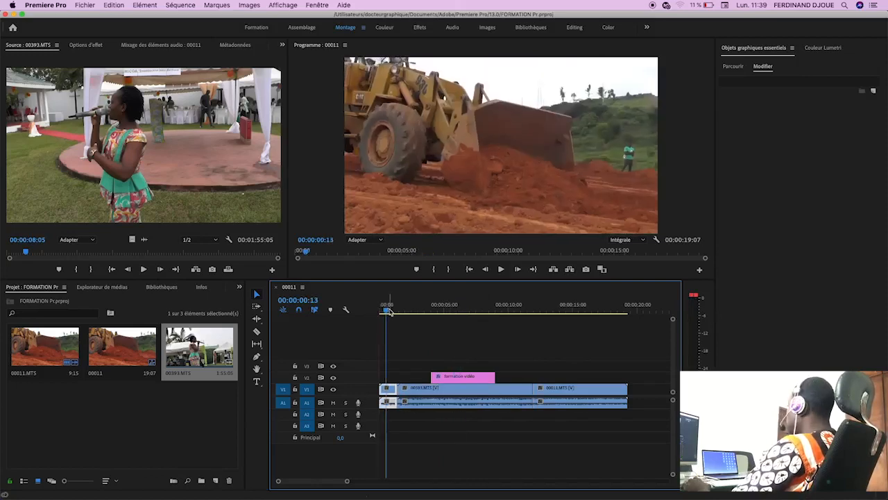
left_click_drag(388, 311, 467, 302)
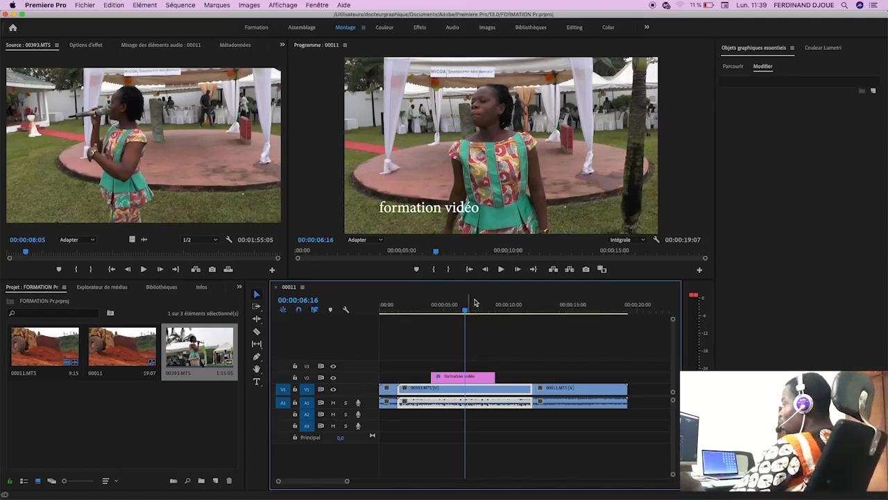
left_click(428, 308)
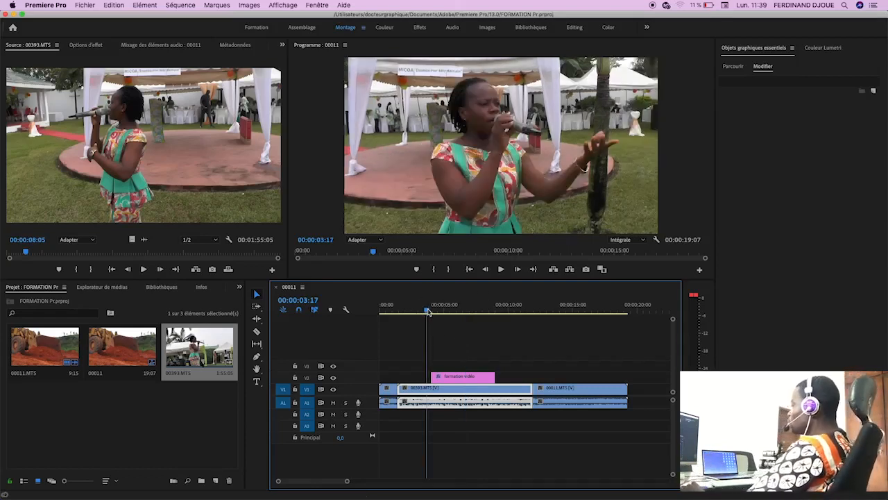
left_click_drag(428, 311, 426, 343)
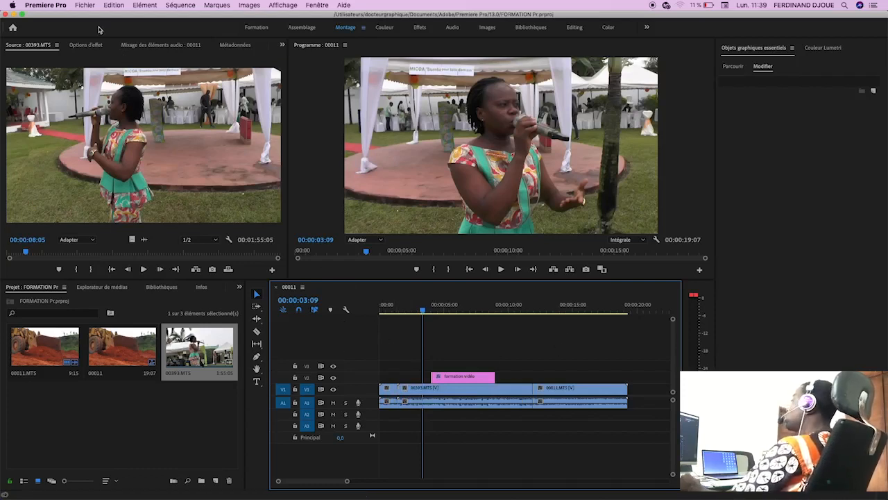
Export the sequence as 00011.mp4 in H.264 format with the source-matching preset, and switch to Finder
left_click(85, 5)
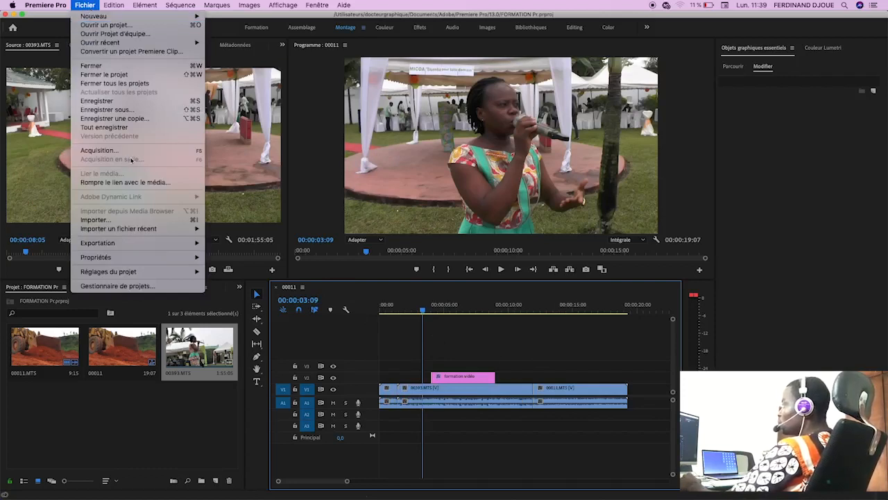
mouse_move(122, 247)
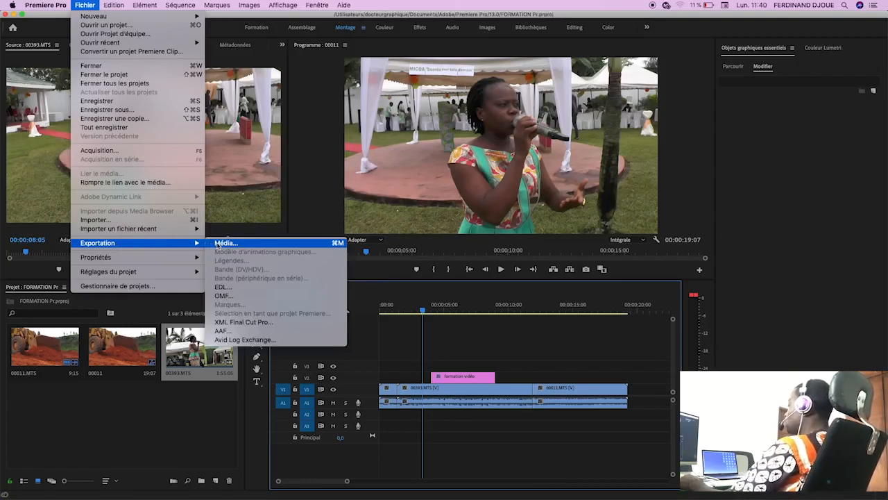
left_click(260, 245)
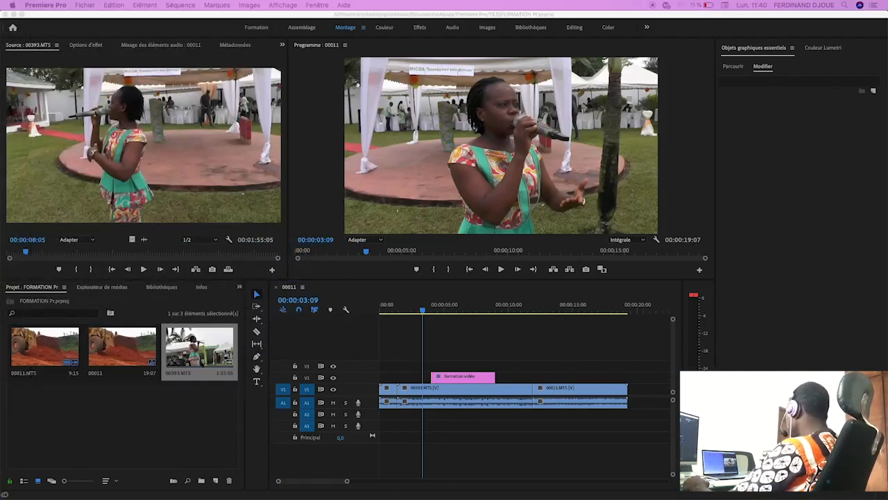
left_click_drag(54, 14, 305, 63)
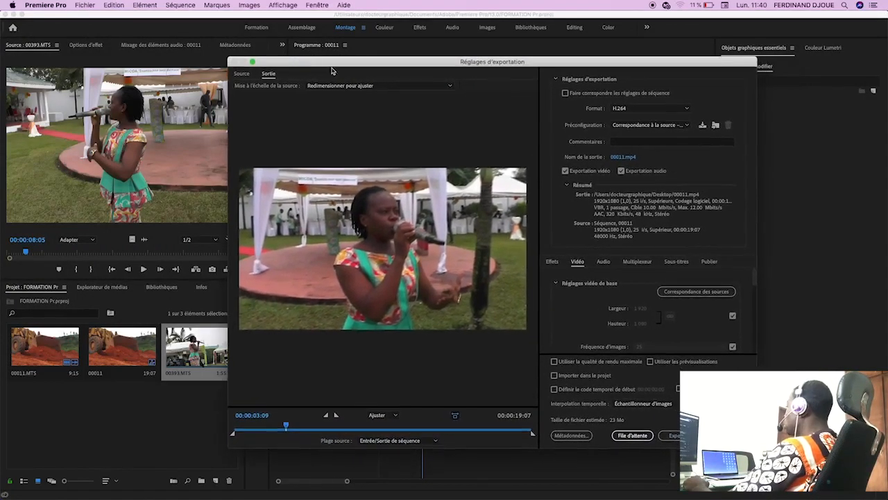
left_click_drag(382, 66, 298, 38)
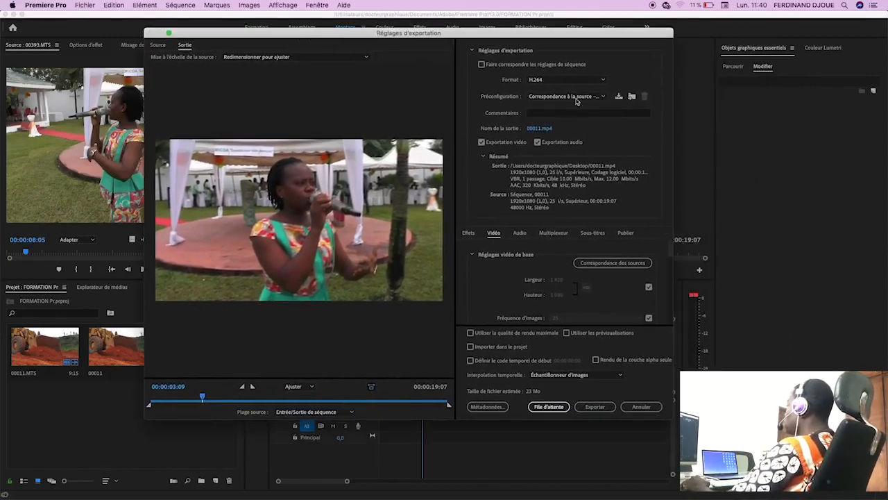
left_click(603, 80)
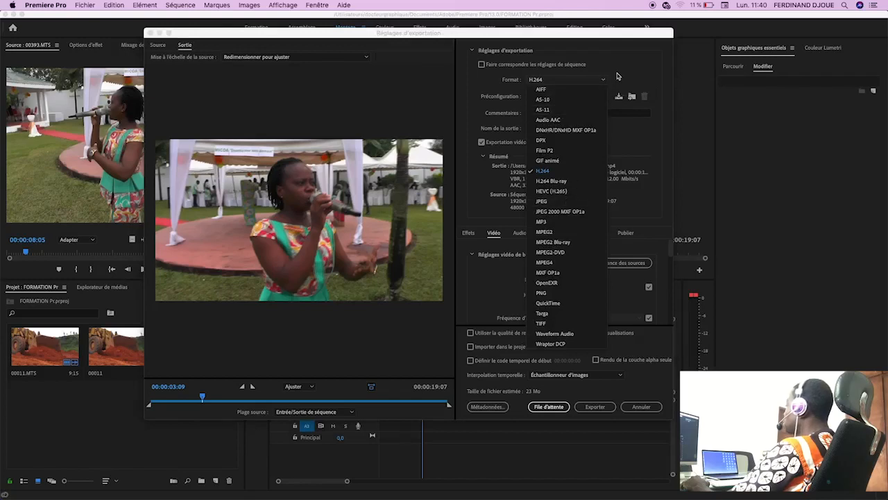
left_click(617, 73)
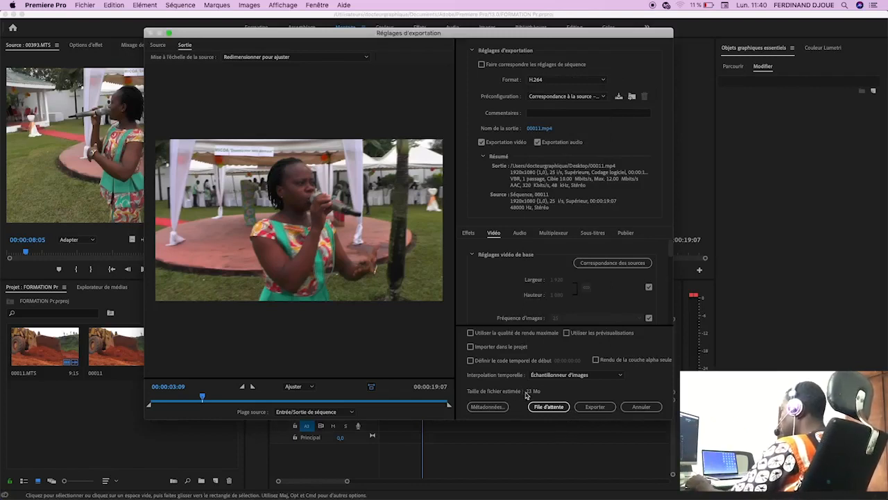
left_click(595, 408)
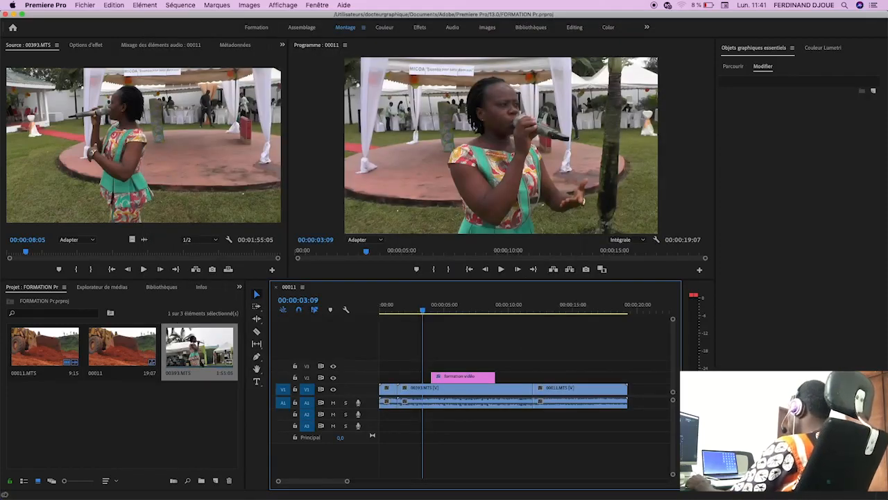
key("super+Tab")
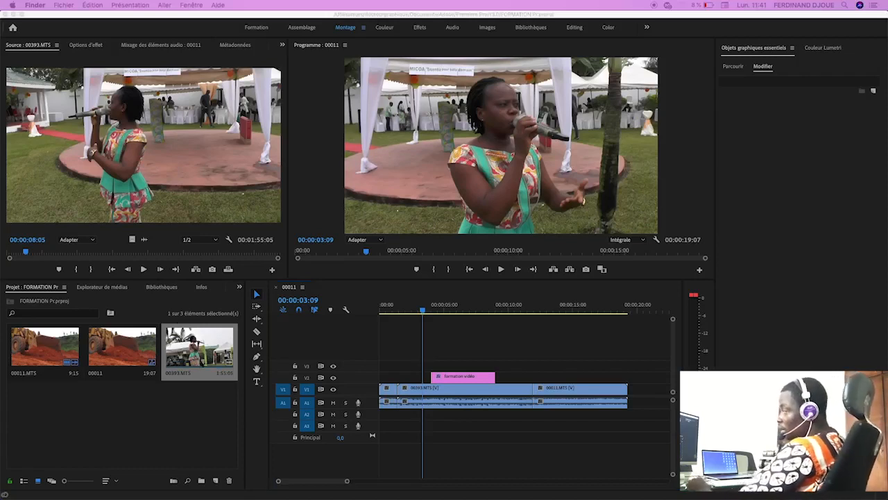